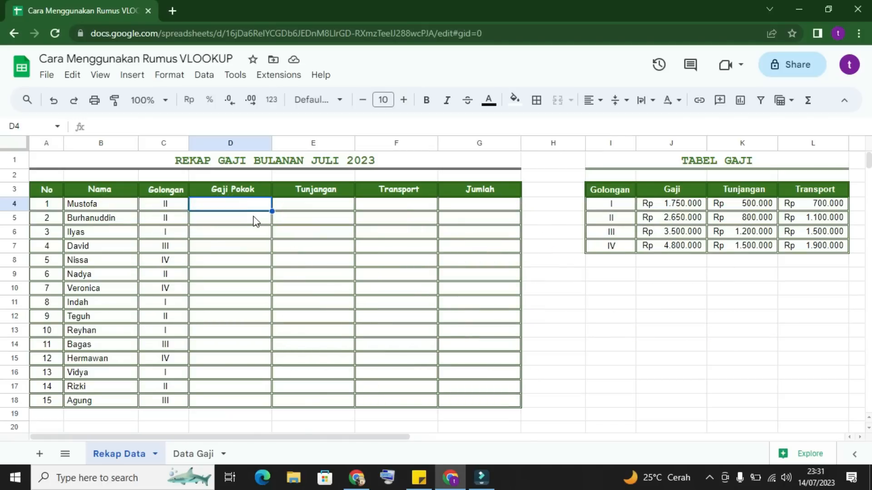
Step: Begin a VLOOKUP formula in D4 with C4 as the search key and the absolute range $I$4:$L$7
{"action": "left_click", "coordinate": [237, 222]}
{"action": "left_click", "coordinate": [237, 205]}
{"action": "type", "text": "="}
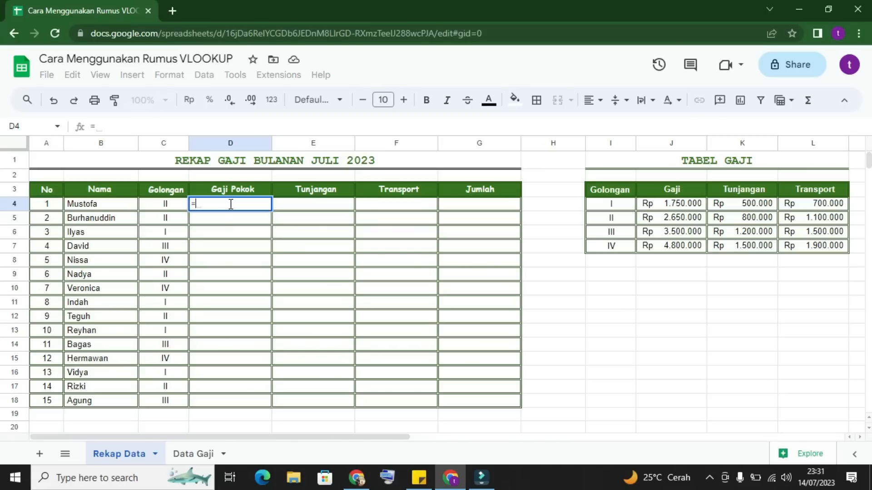
{"action": "type", "text": "vlook"}
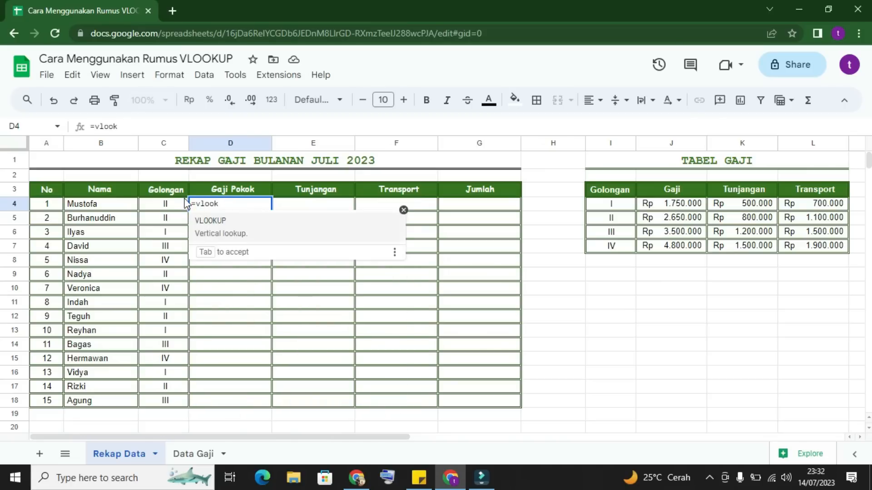
{"action": "left_click", "coordinate": [209, 221]}
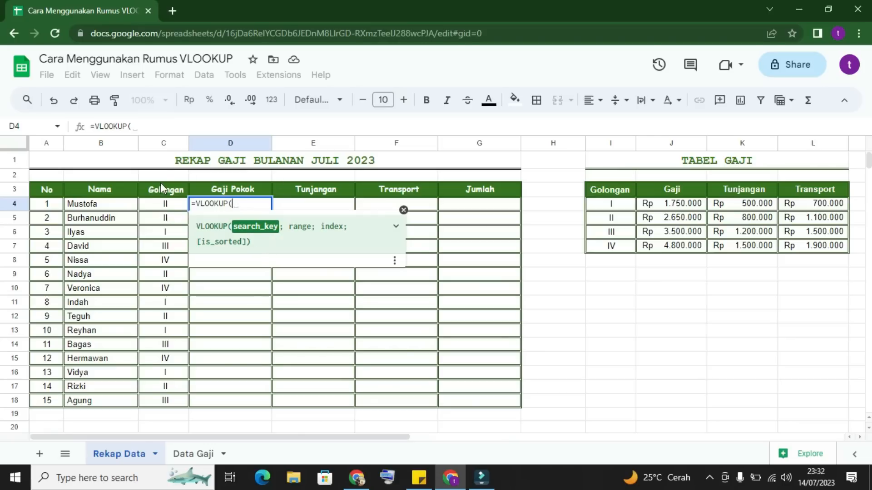
{"action": "left_click", "coordinate": [170, 209]}
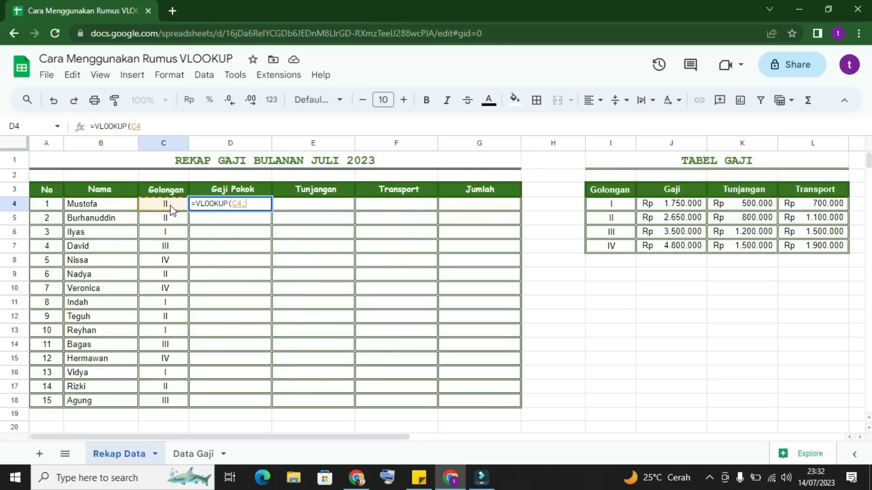
{"action": "type", "text": ";"}
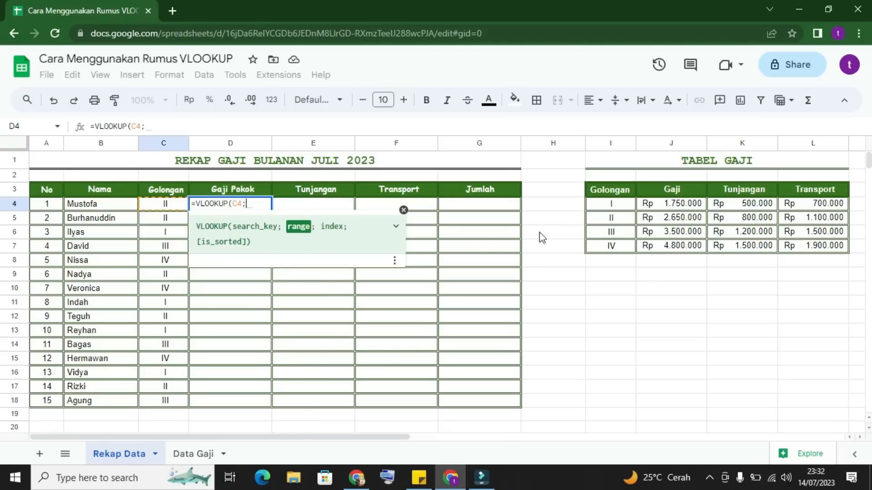
{"action": "left_click_drag", "start_coordinate": [620, 203], "coordinate": [820, 245]}
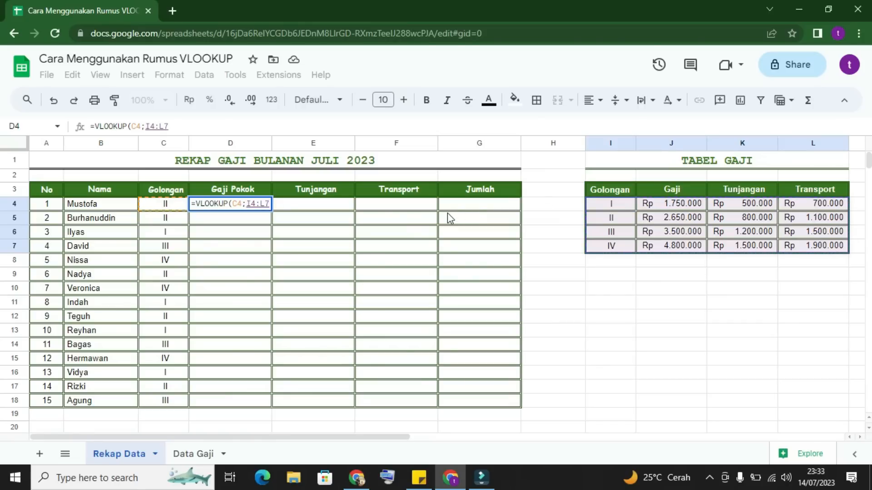
{"action": "key", "text": "F4"}
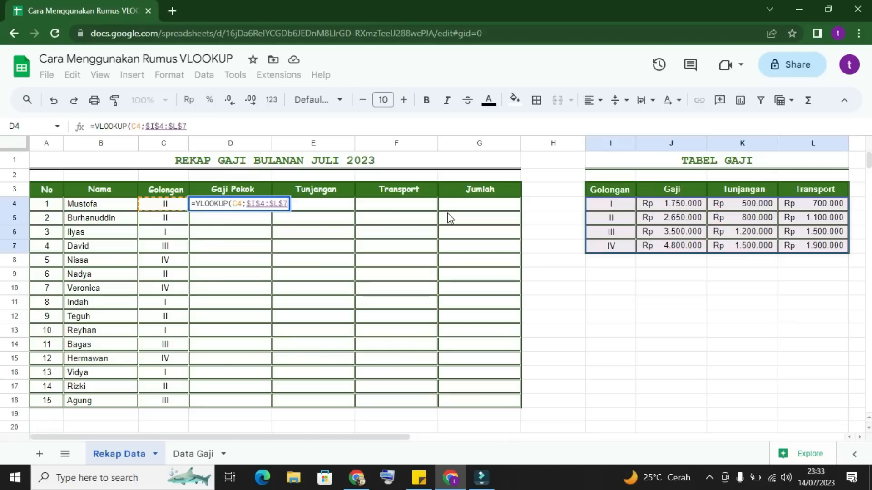
Step: Complete the D4 formula with column index 2 and false for an exact match, and commit it
{"action": "type", "text": ";"}
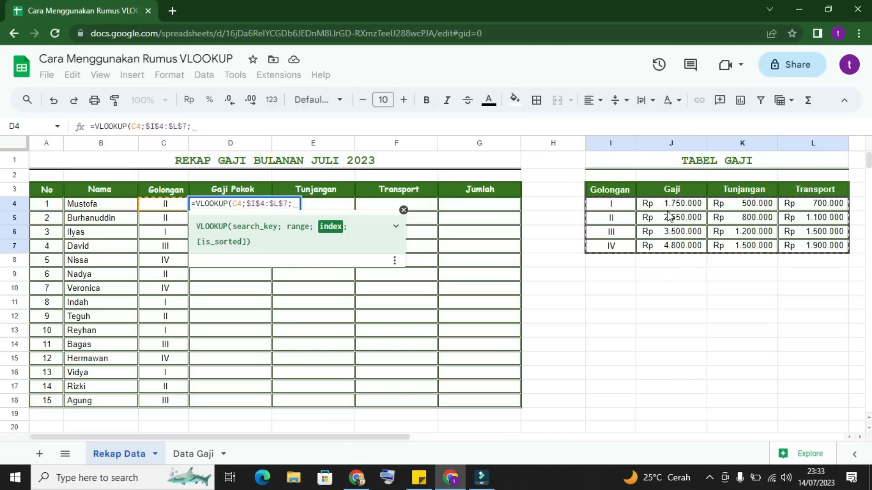
{"action": "type", "text": "2"}
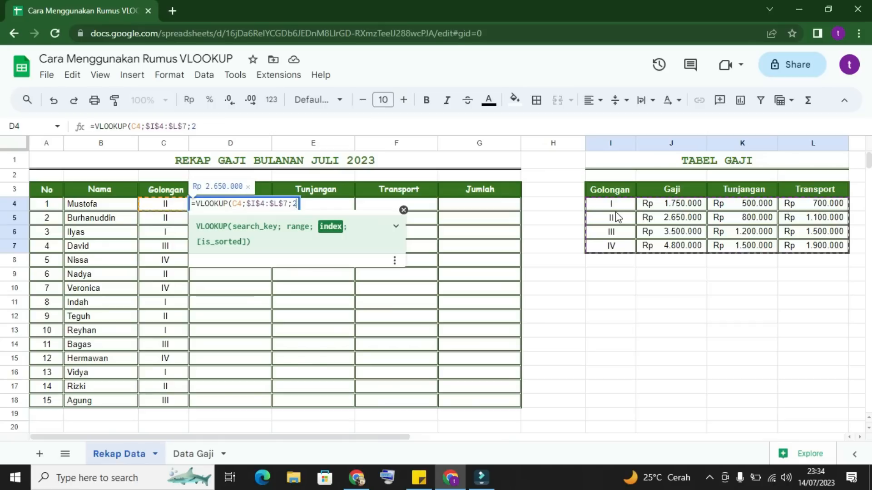
{"action": "type", "text": ";"}
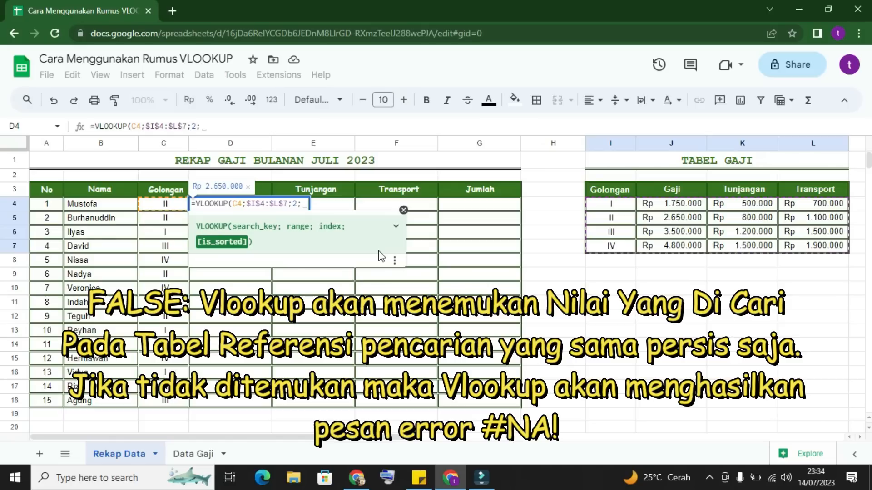
{"action": "type", "text": "false"}
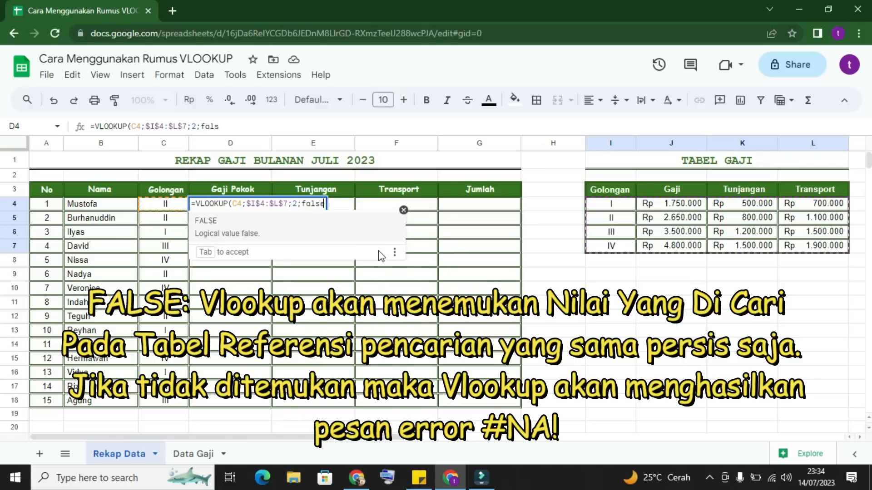
{"action": "type", "text": ")"}
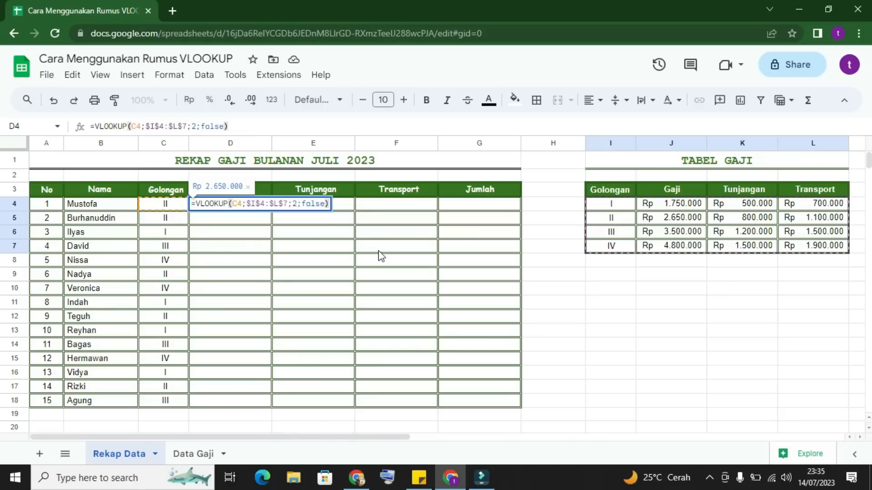
{"action": "key", "text": "Return"}
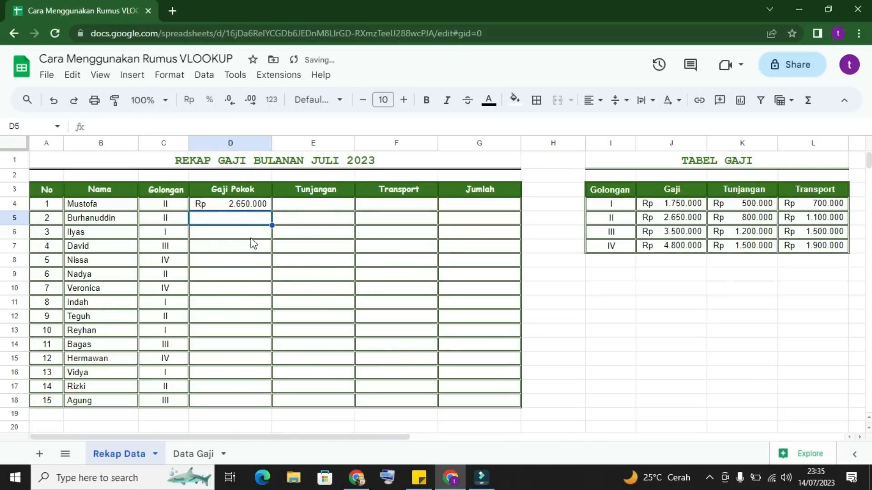
Step: Compare the Gaji Pokok result in D4 with the Golongan in C4 and its Gaji entry in the Tabel Gaji
{"action": "left_click", "coordinate": [244, 205]}
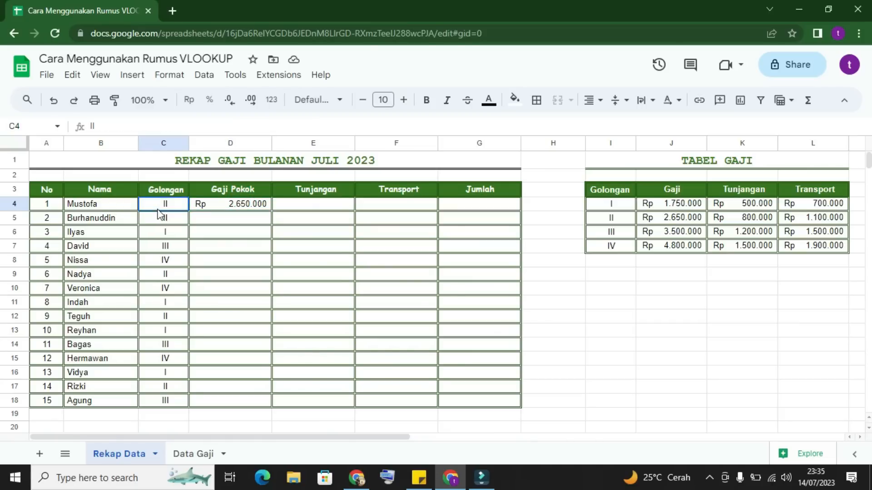
{"action": "left_click", "coordinate": [227, 203]}
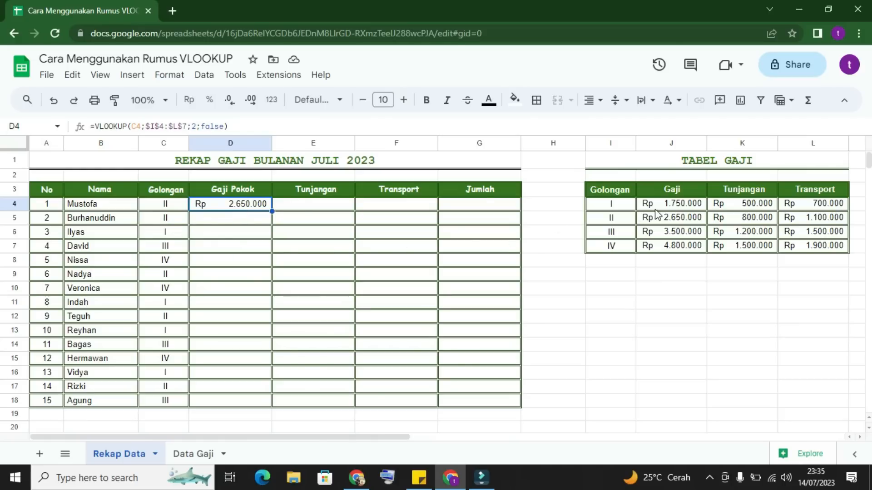
{"action": "left_click", "coordinate": [623, 216]}
{"action": "left_click", "coordinate": [666, 218]}
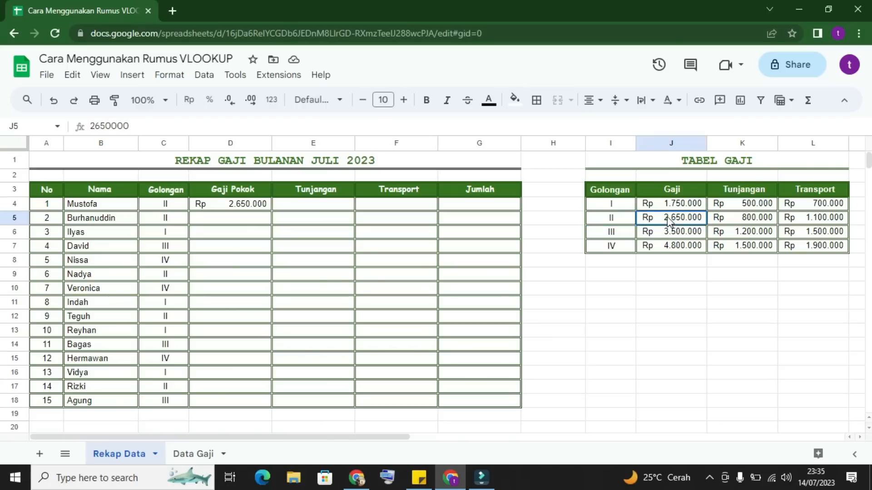
{"action": "left_click", "coordinate": [252, 204]}
{"action": "left_click", "coordinate": [329, 205]}
{"action": "left_click", "coordinate": [239, 205]}
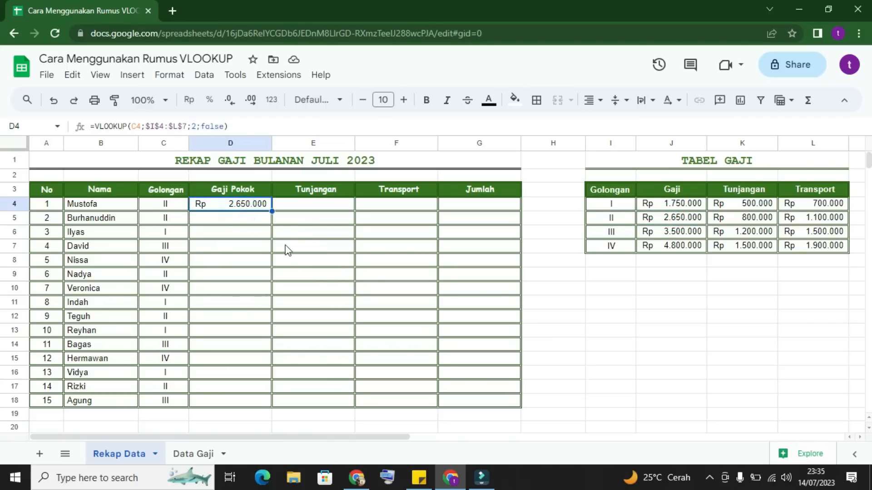
{"action": "left_click", "coordinate": [235, 207]}
{"action": "left_click", "coordinate": [237, 225]}
Step: Replace the absolute lookup range in the D4 formula with the relative range I4:L7
{"action": "left_click", "coordinate": [235, 208]}
{"action": "left_click_drag", "start_coordinate": [187, 126], "coordinate": [146, 128]}
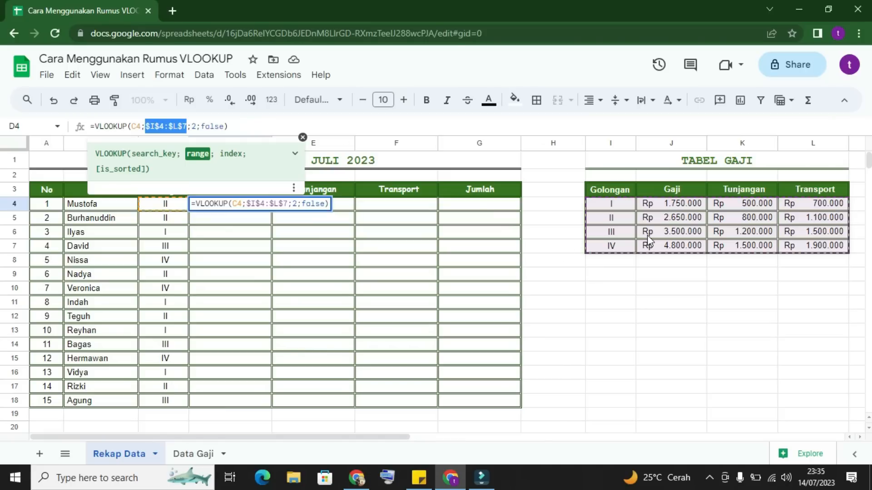
{"action": "key", "text": "BackSpace"}
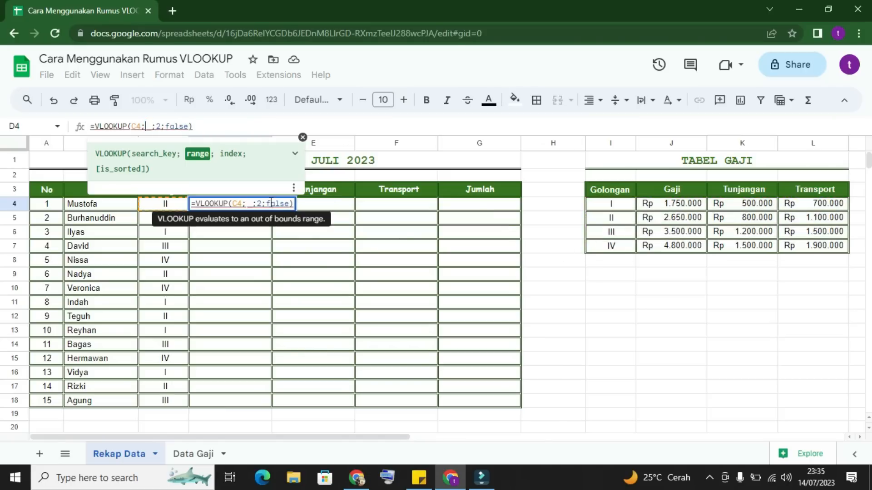
{"action": "left_click_drag", "start_coordinate": [613, 205], "coordinate": [815, 248]}
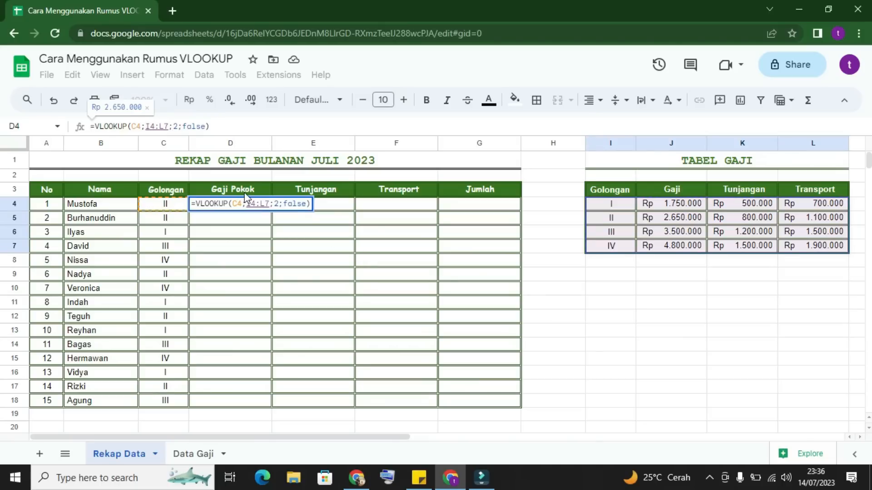
{"action": "key", "text": "Return"}
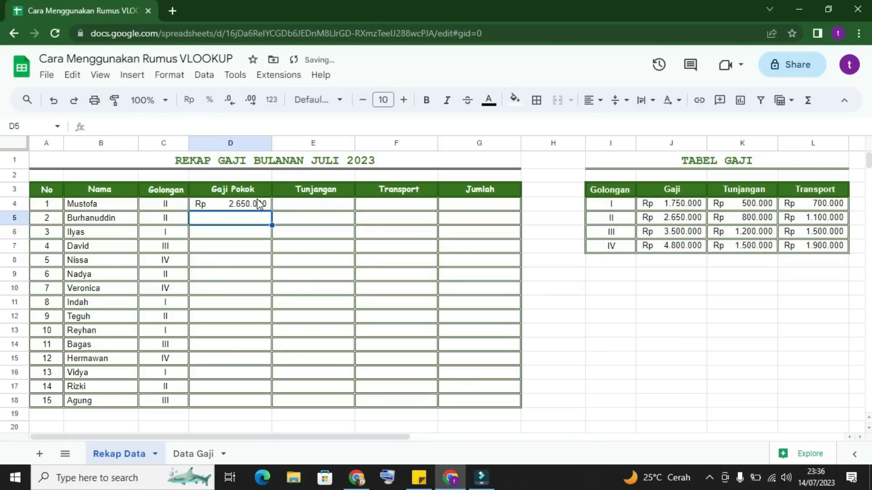
Step: Fill the D4 formula down to D18 and reject the suggested formula correction
{"action": "left_click", "coordinate": [259, 205]}
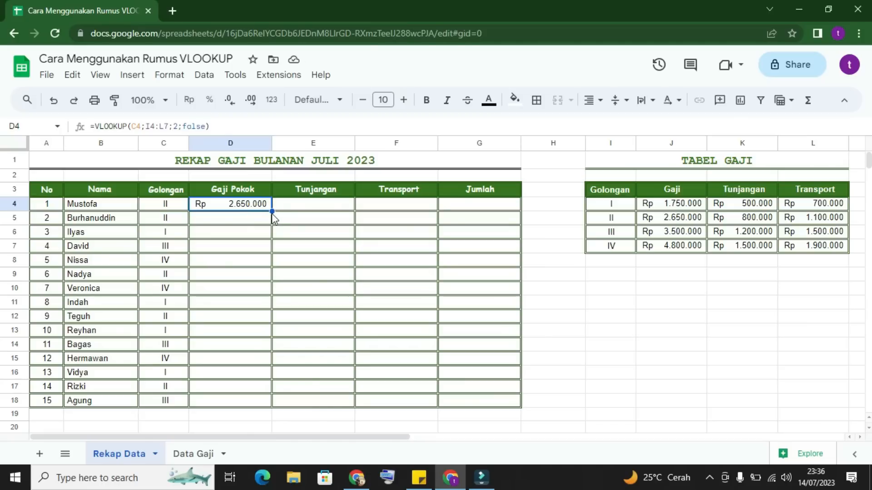
{"action": "left_click_drag", "start_coordinate": [272, 212], "coordinate": [271, 403]}
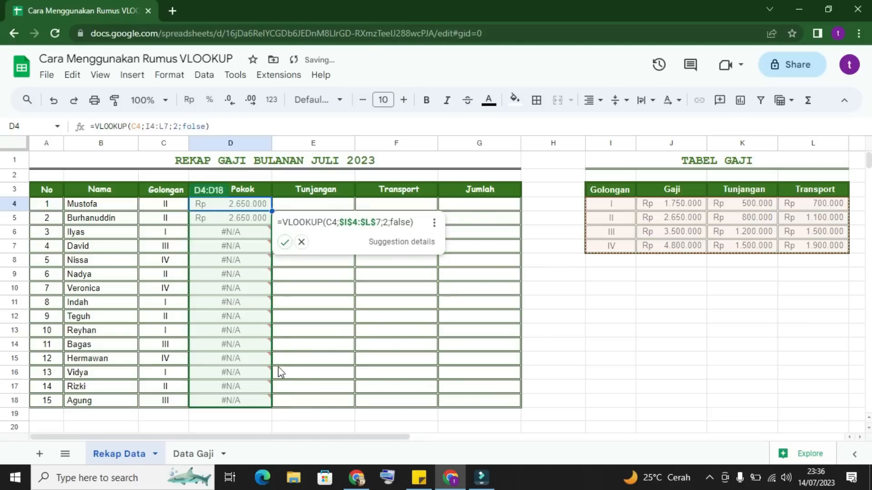
{"action": "left_click", "coordinate": [301, 242]}
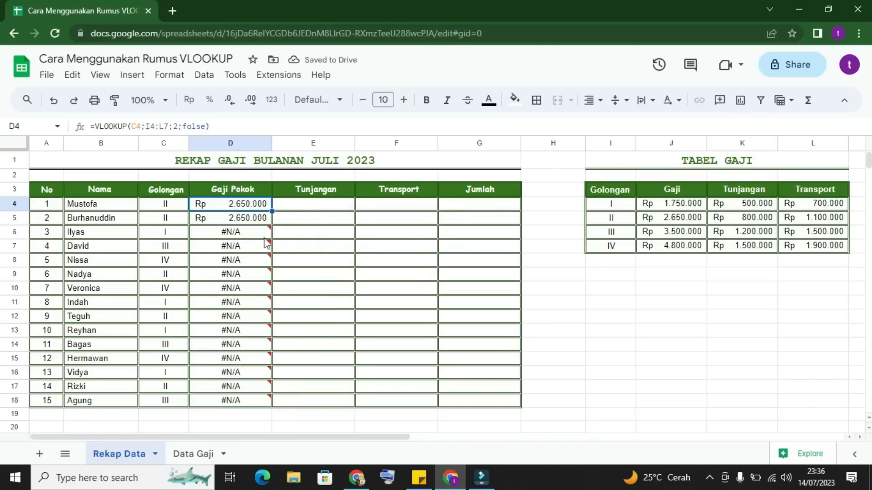
Step: Examine the error in D6 and the lookup range its formula refers to
{"action": "mouse_move", "coordinate": [232, 247]}
{"action": "left_click", "coordinate": [244, 267]}
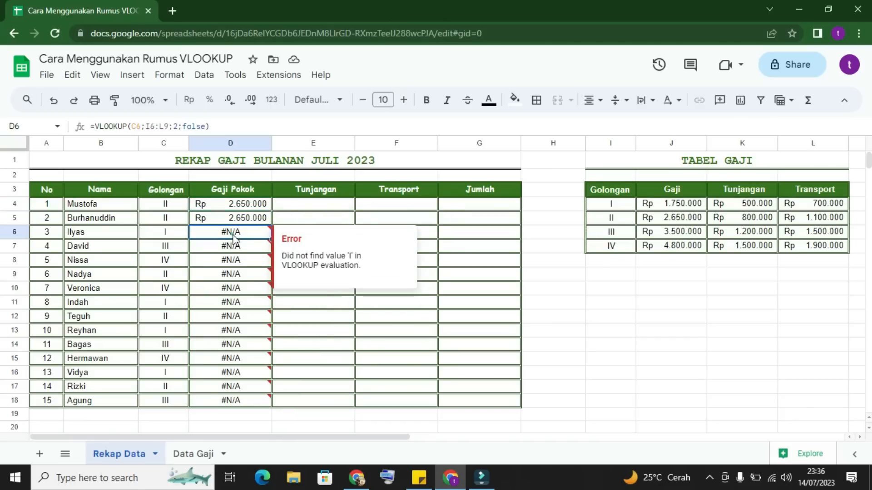
{"action": "left_click", "coordinate": [234, 232]}
{"action": "left_click", "coordinate": [168, 125]}
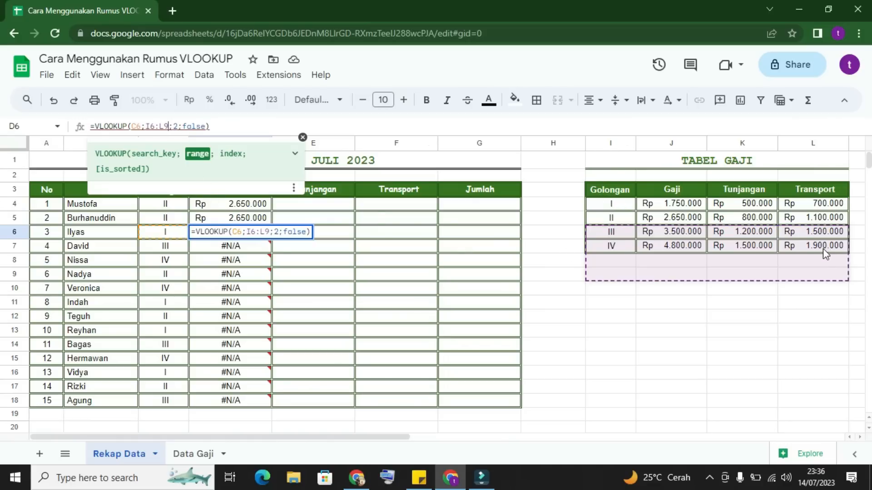
{"action": "mouse_move", "coordinate": [243, 241]}
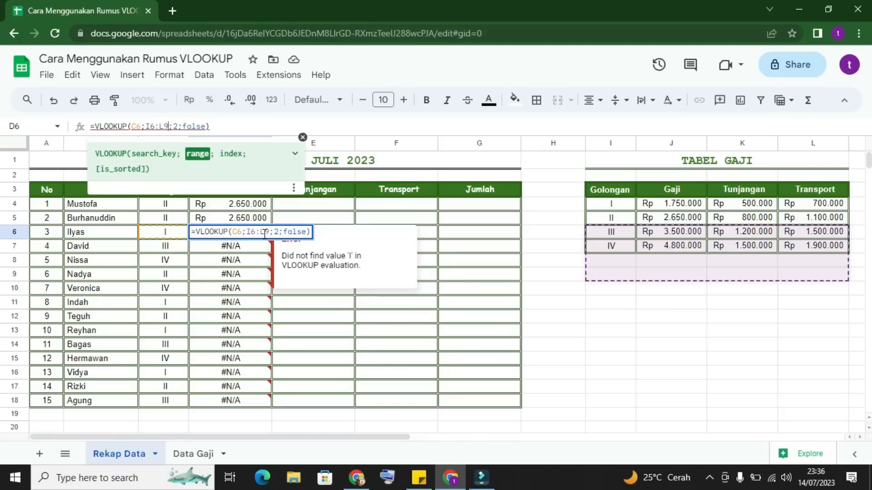
Step: Leave the D6 formula and clear the copied formulas from D5:D18
{"action": "left_click", "coordinate": [561, 295]}
{"action": "left_click_drag", "start_coordinate": [241, 227], "coordinate": [245, 404]}
{"action": "key", "text": "Delete"}
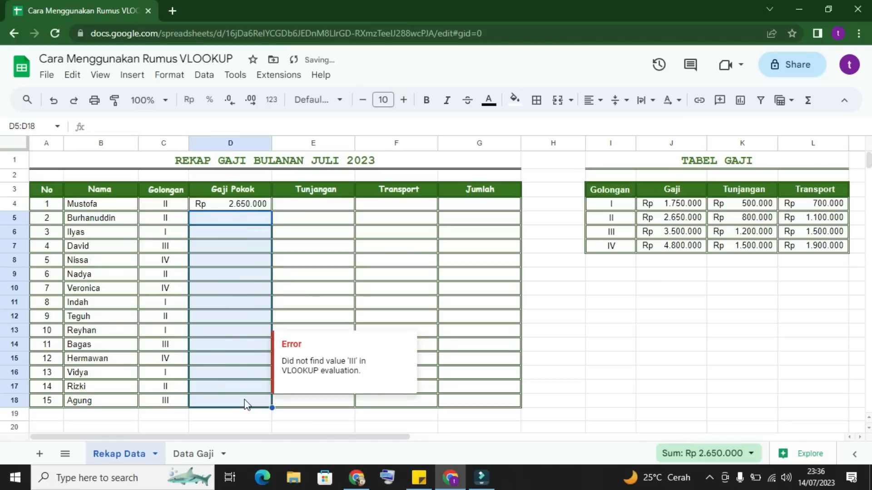
Step: Make the lookup range in the D4 formula absolute as $I$4:$L$7
{"action": "left_click", "coordinate": [232, 204]}
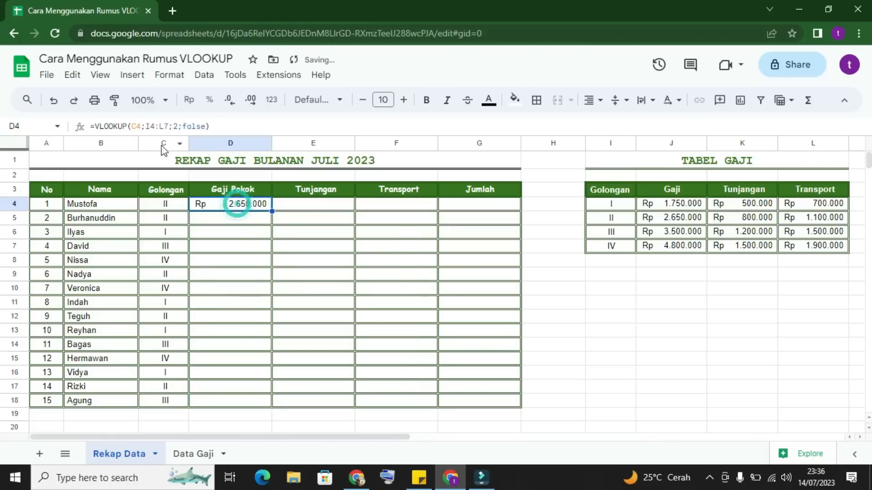
{"action": "left_click", "coordinate": [170, 125]}
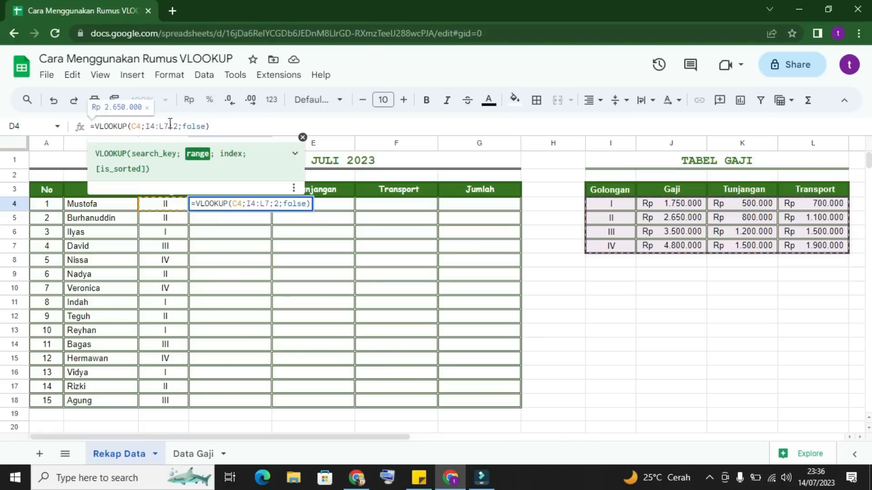
{"action": "key", "text": "F4"}
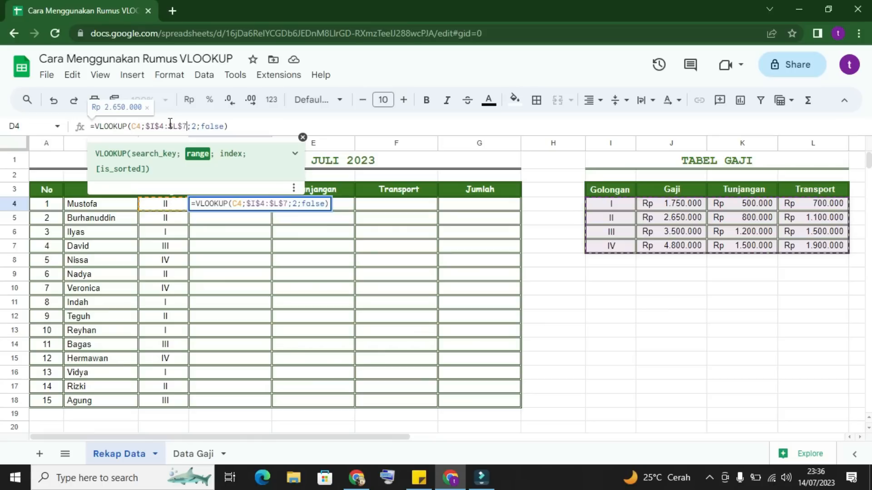
{"action": "key", "text": "Return"}
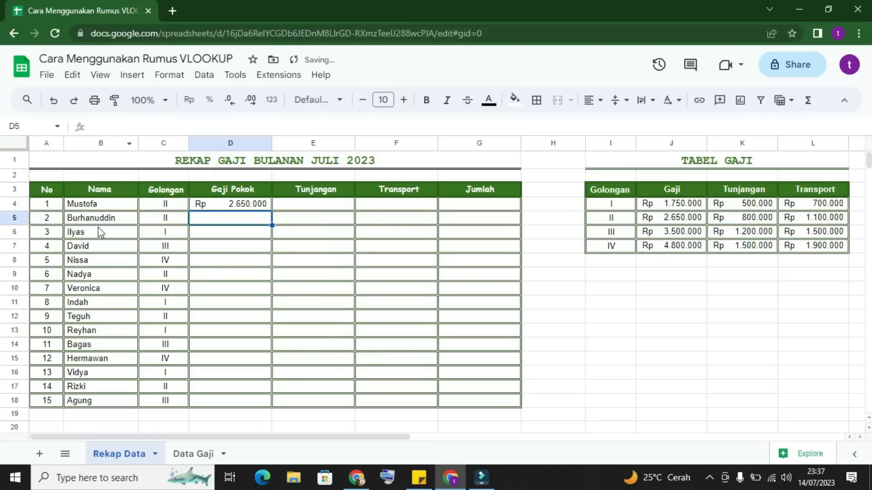
Step: Copy the corrected VLOOKUP formula from D4 down the Gaji Pokok column to D18
{"action": "left_click", "coordinate": [240, 207]}
{"action": "left_click_drag", "start_coordinate": [272, 212], "coordinate": [268, 399]}
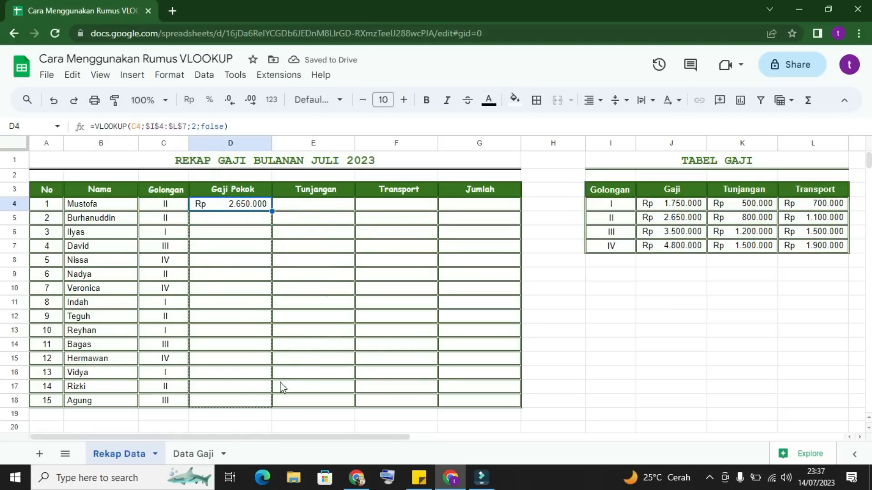
{"action": "left_click", "coordinate": [302, 336]}
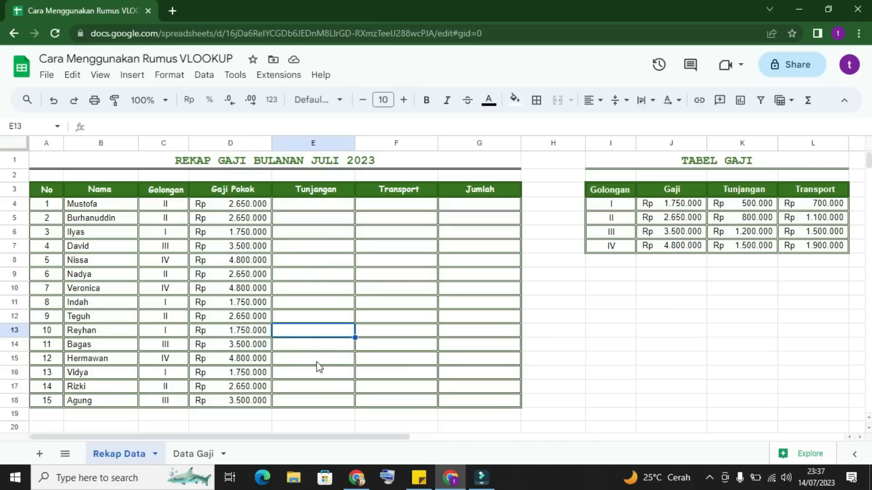
Step: Start a VLOOKUP formula in E4 with C4 as the search key and the absolute range $I$4:$L$7
{"action": "left_click", "coordinate": [311, 206]}
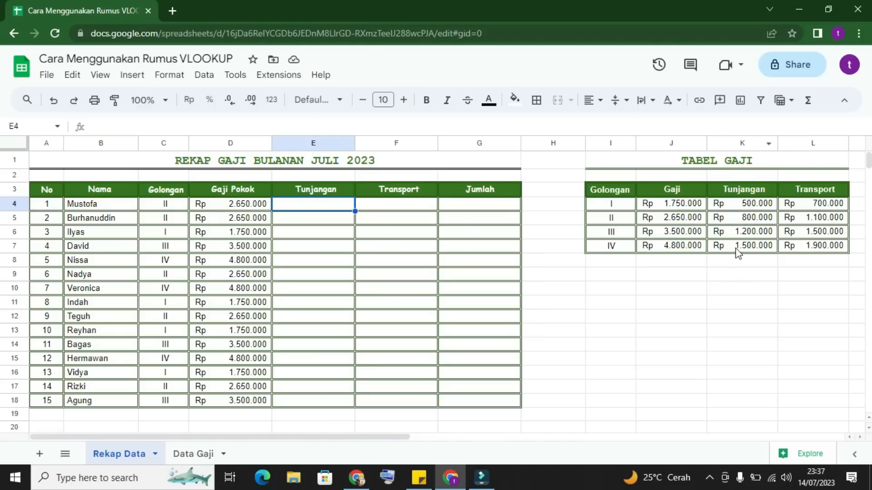
{"action": "type", "text": "=vlo"}
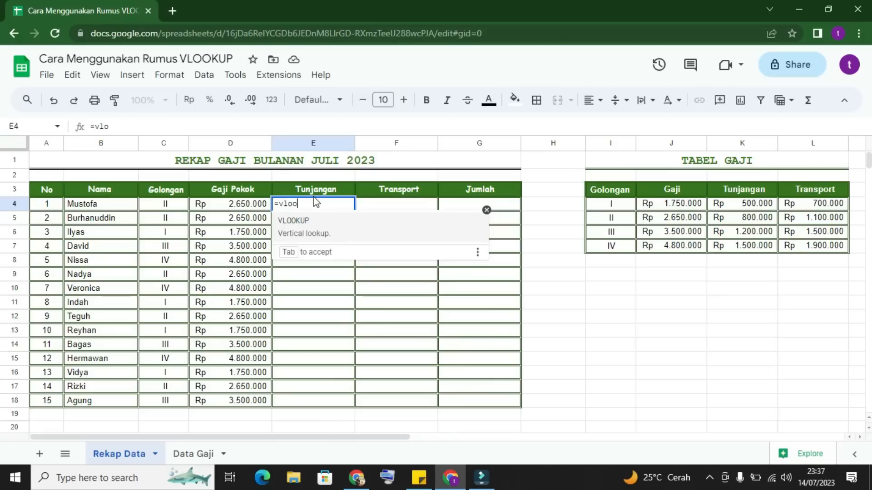
{"action": "type", "text": "o"}
{"action": "left_click", "coordinate": [318, 231]}
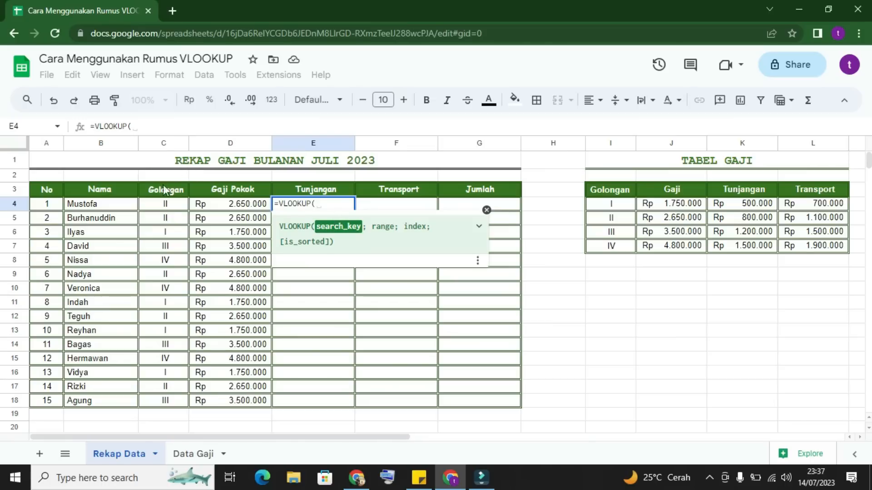
{"action": "left_click", "coordinate": [167, 207]}
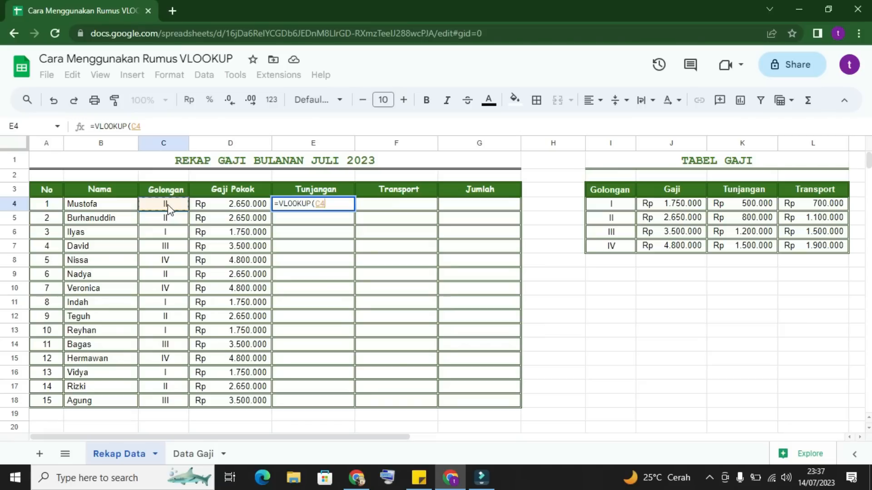
{"action": "type", "text": ";"}
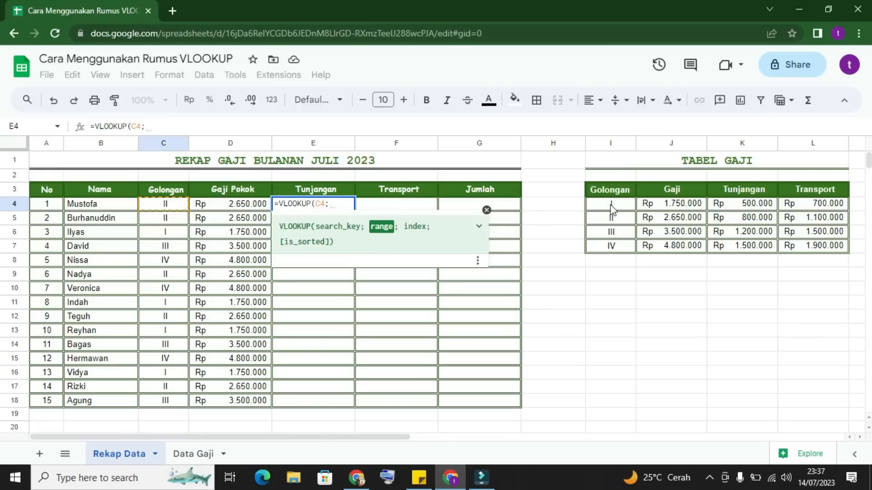
{"action": "left_click_drag", "start_coordinate": [611, 210], "coordinate": [826, 252]}
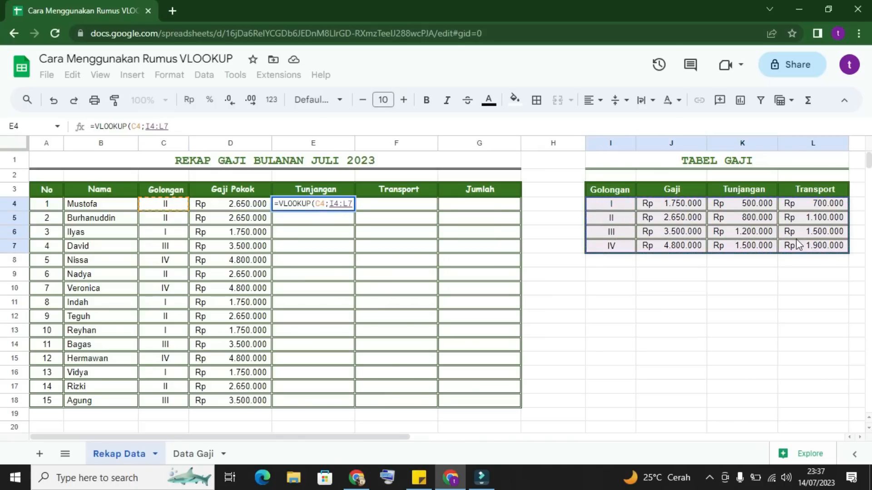
{"action": "key", "text": "F4"}
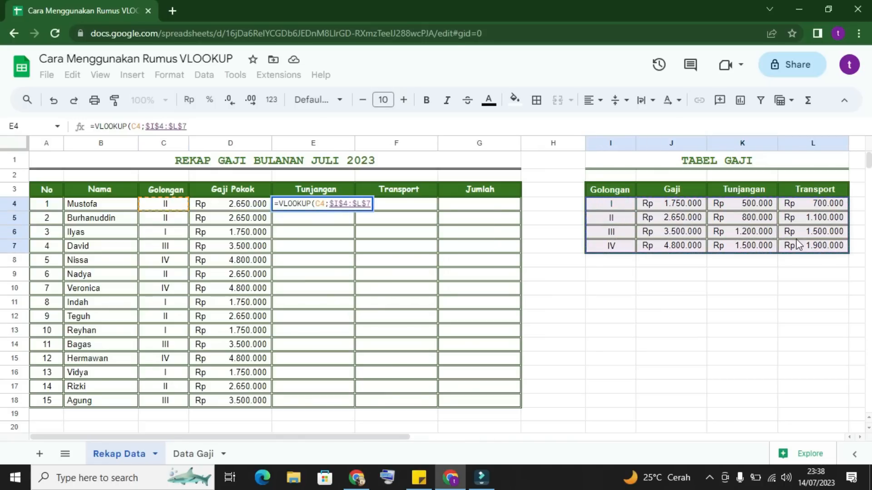
Step: Finish the E4 formula with index 3 and false, and copy it down the Tunjangan column to E18
{"action": "type", "text": ";"}
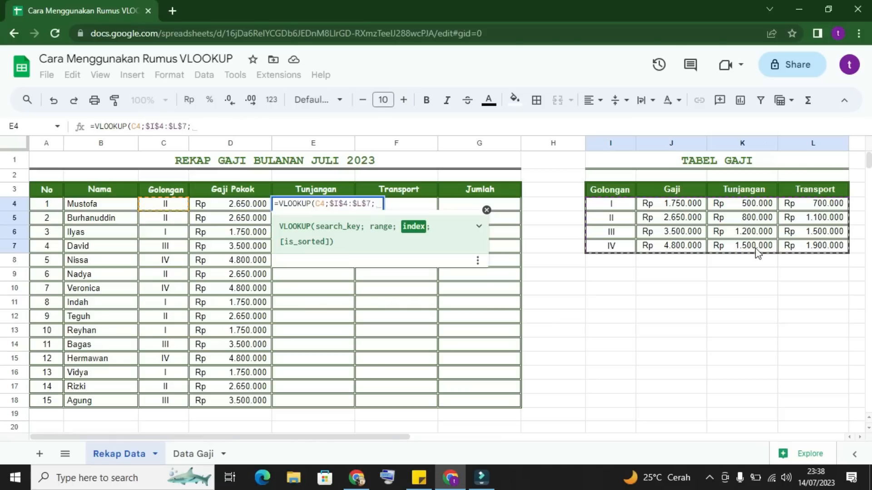
{"action": "type", "text": "3"}
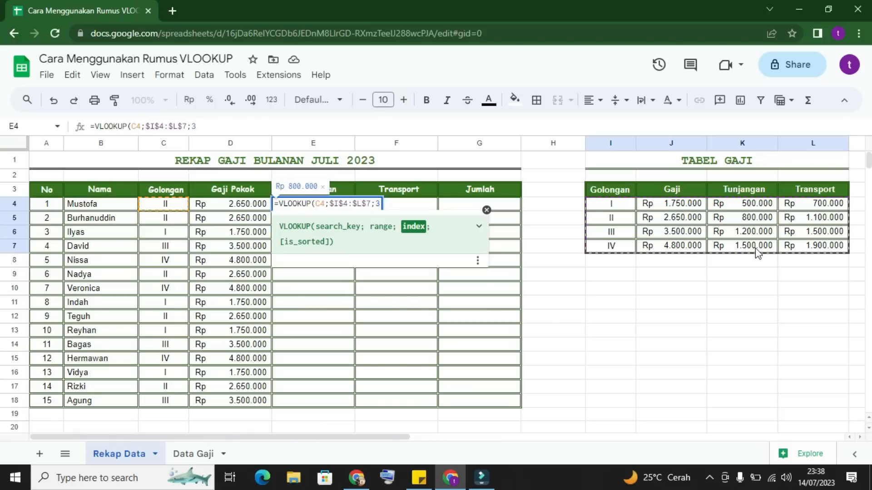
{"action": "type", "text": ";"}
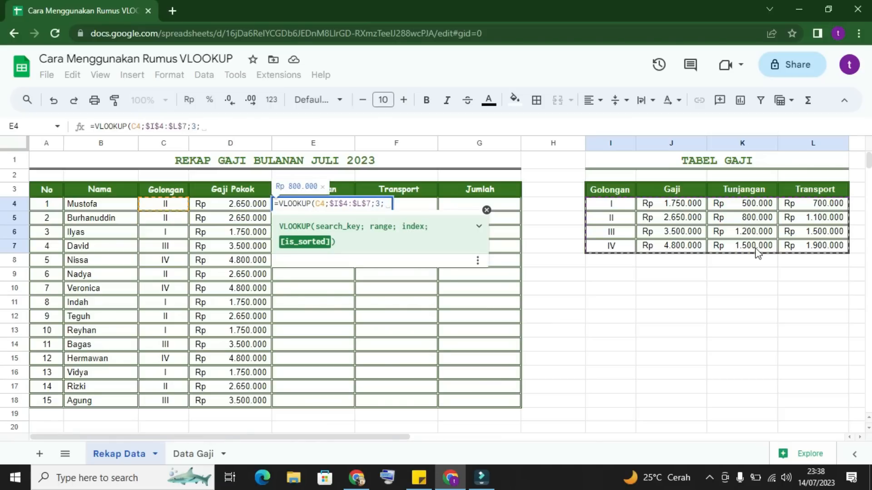
{"action": "type", "text": "false"}
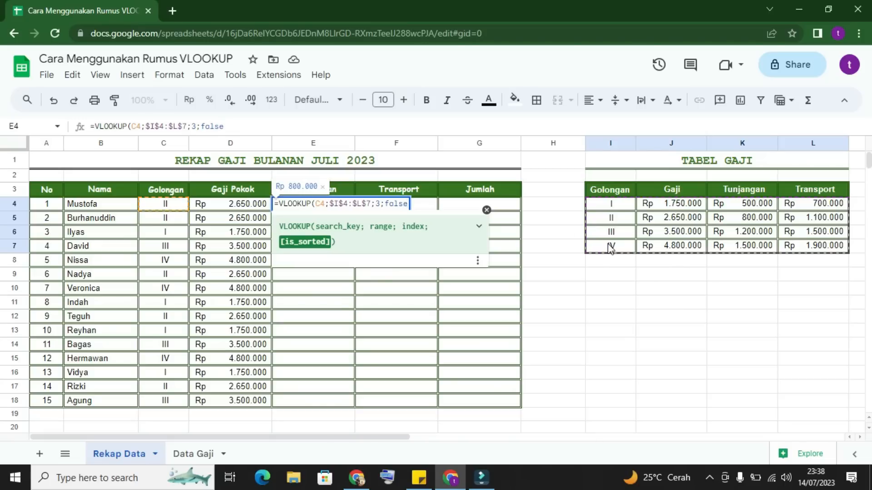
{"action": "type", "text": ")"}
{"action": "key", "text": "Return"}
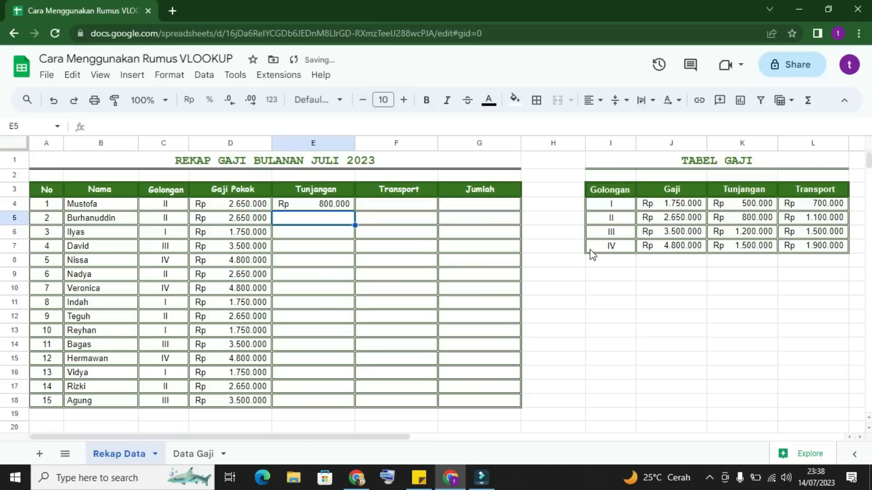
{"action": "left_click", "coordinate": [307, 206]}
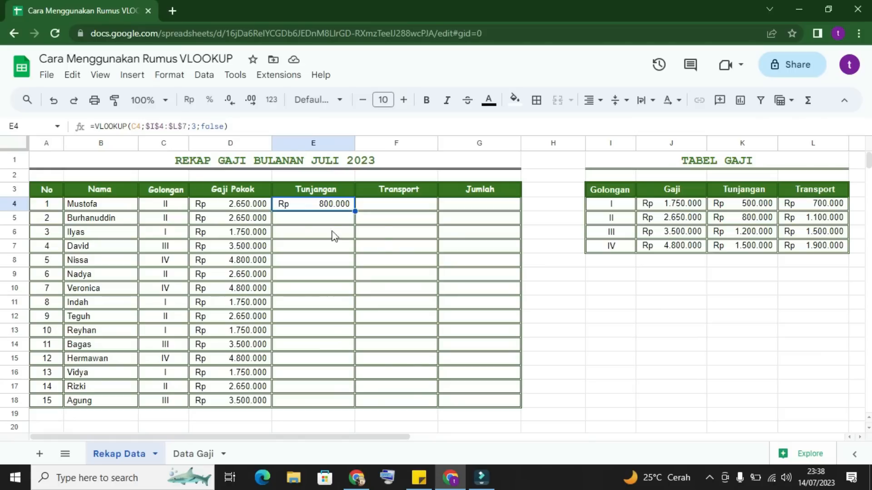
{"action": "left_click_drag", "start_coordinate": [355, 211], "coordinate": [343, 397]}
Step: Start a VLOOKUP formula in F4 with C4 as the search key and the absolute range $I$4:$L$7
{"action": "left_click", "coordinate": [392, 210]}
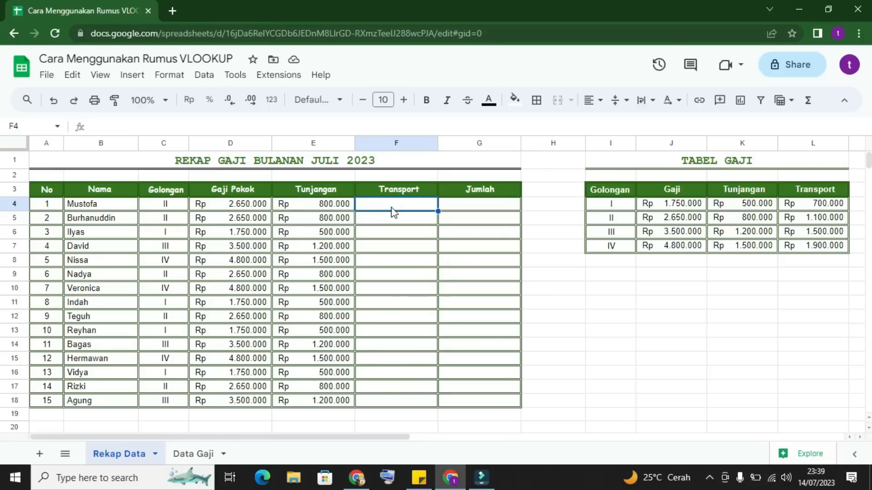
{"action": "type", "text": "=vlo"}
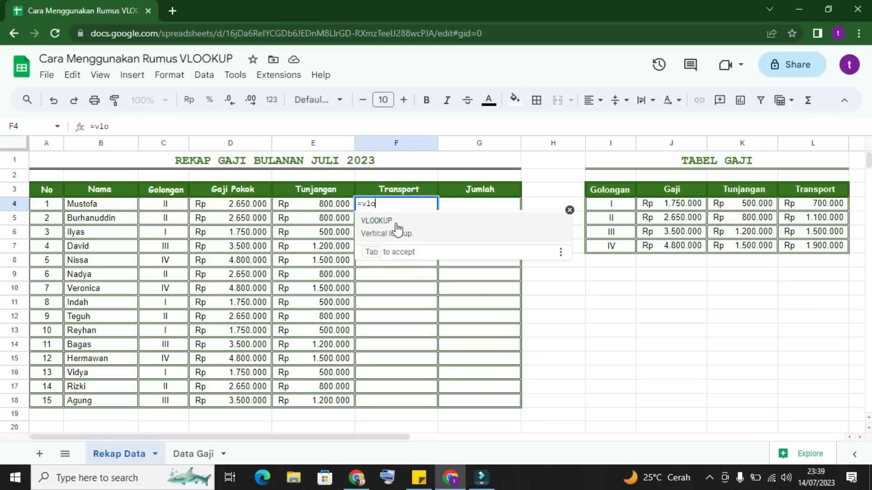
{"action": "left_click", "coordinate": [396, 226]}
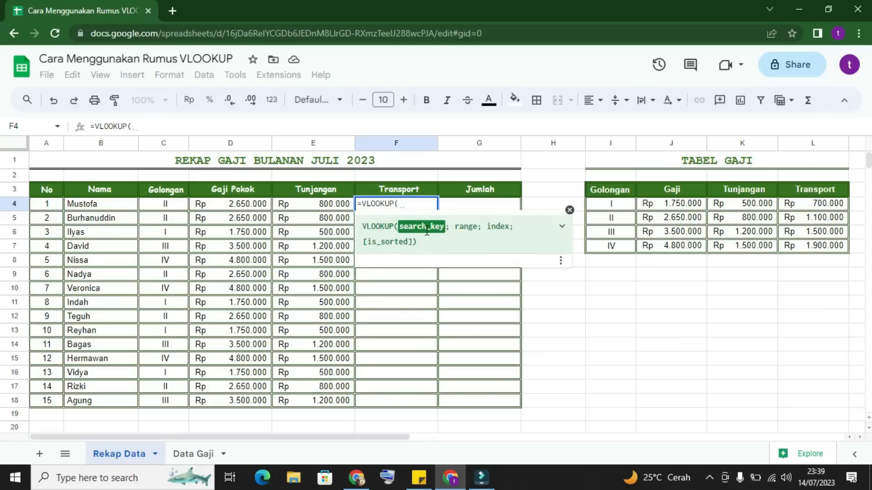
{"action": "left_click", "coordinate": [177, 209]}
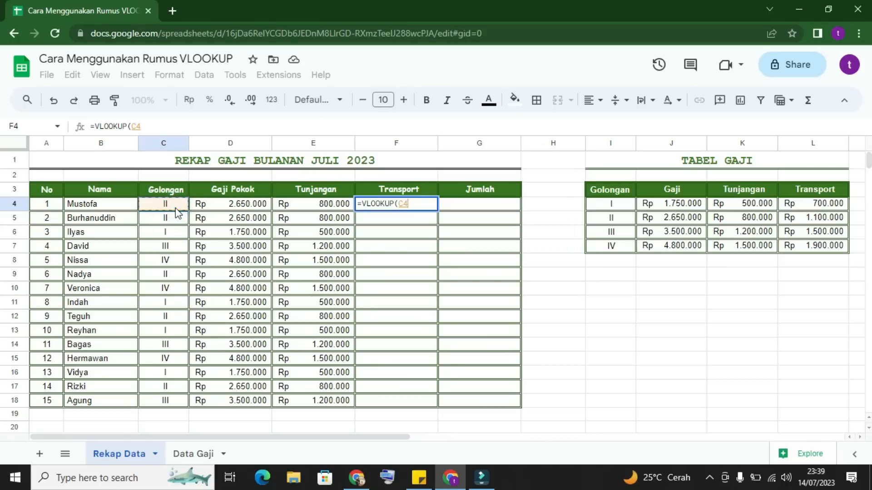
{"action": "type", "text": ";"}
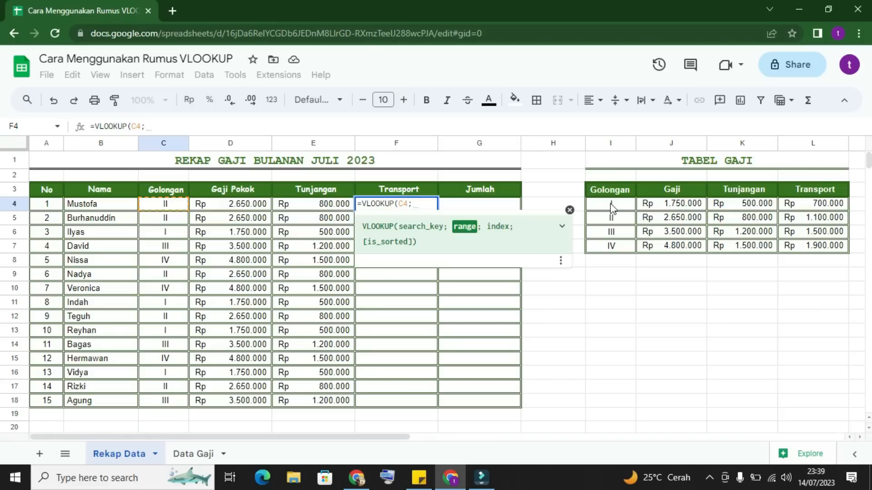
{"action": "left_click_drag", "start_coordinate": [611, 204], "coordinate": [803, 247]}
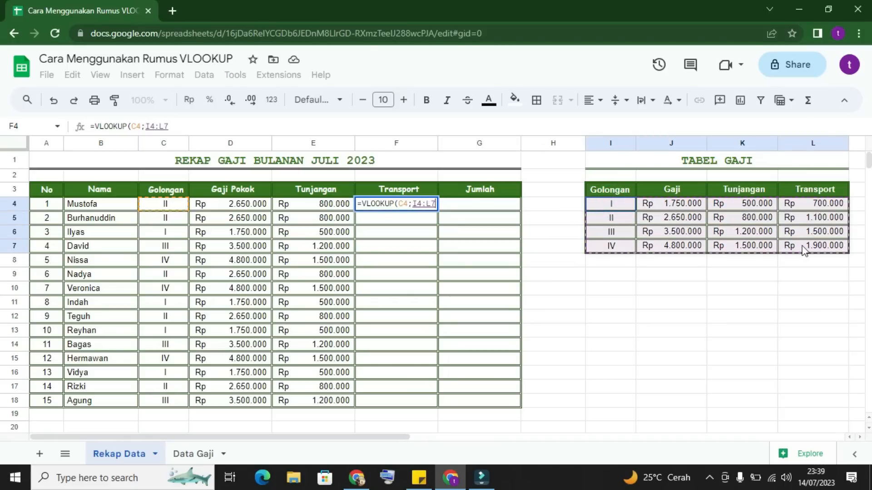
{"action": "left_click_drag", "start_coordinate": [803, 249], "coordinate": [803, 250]}
{"action": "key", "text": "F4"}
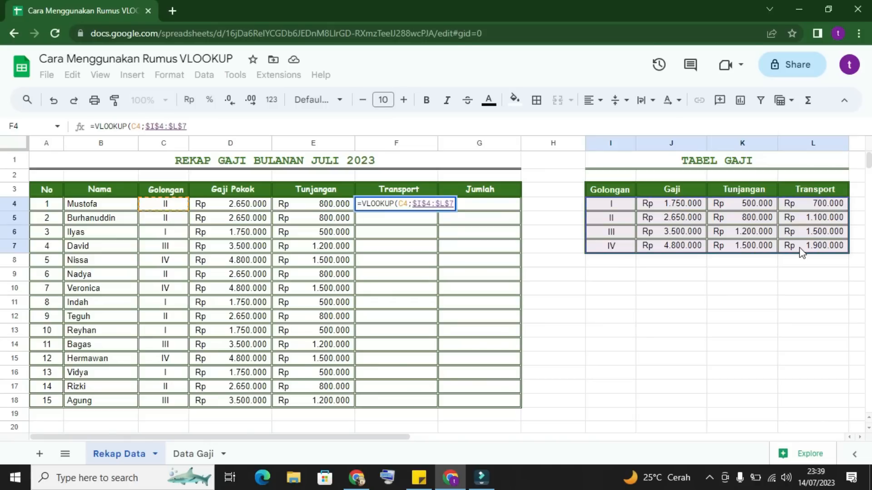
Step: Finish the F4 formula with index 4 and false, and accept the suggested autofill for the Transport cells F5:F18
{"action": "type", "text": ";"}
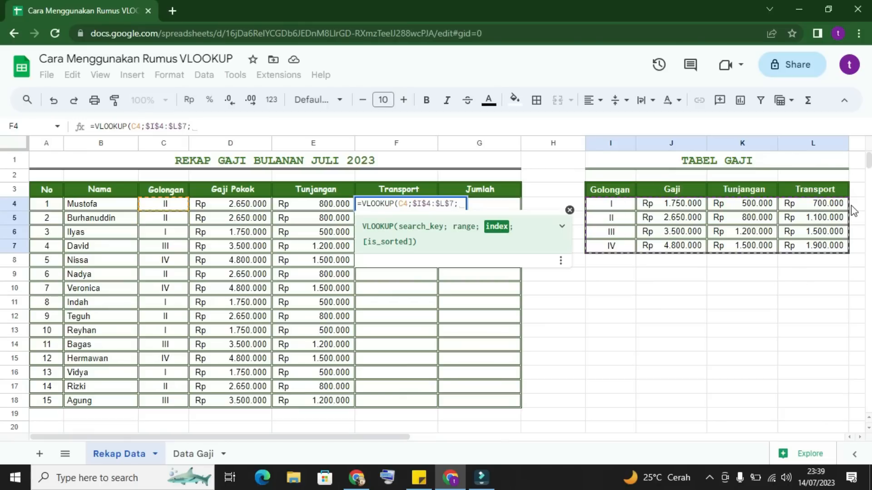
{"action": "type", "text": "4"}
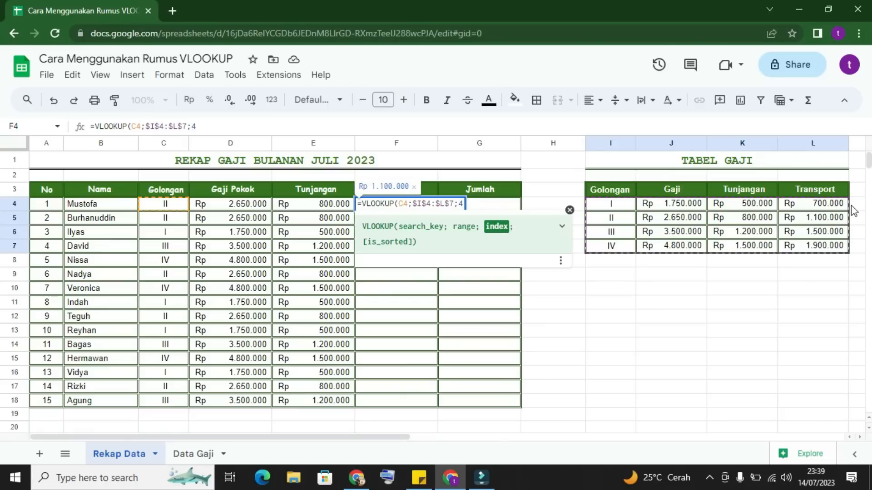
{"action": "type", "text": ";"}
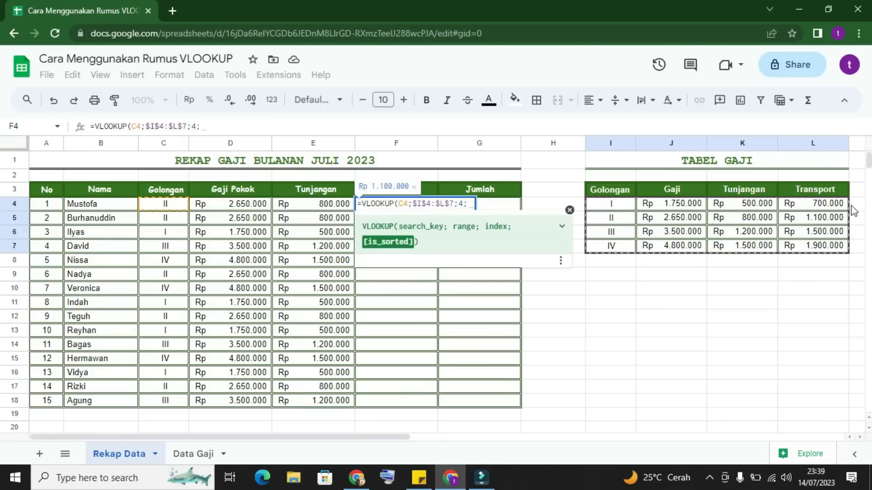
{"action": "type", "text": "Fa"}
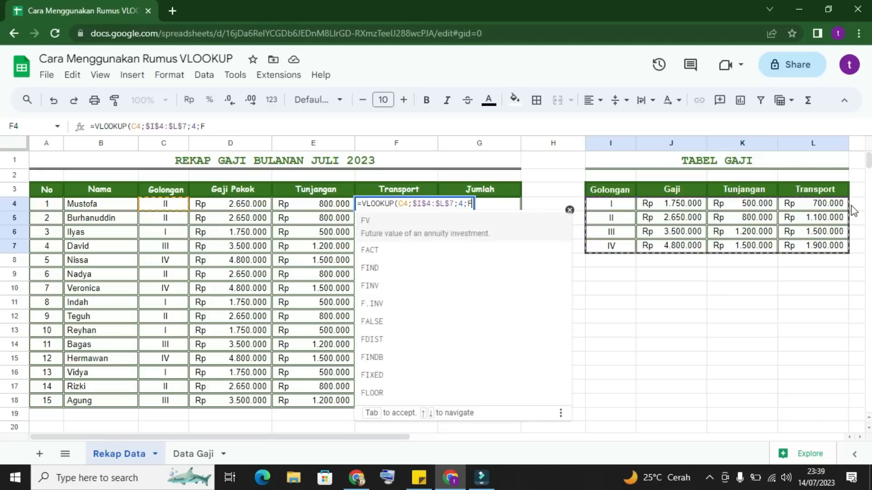
{"action": "key", "text": "BackSpace"}
{"action": "key", "text": "BackSpace"}
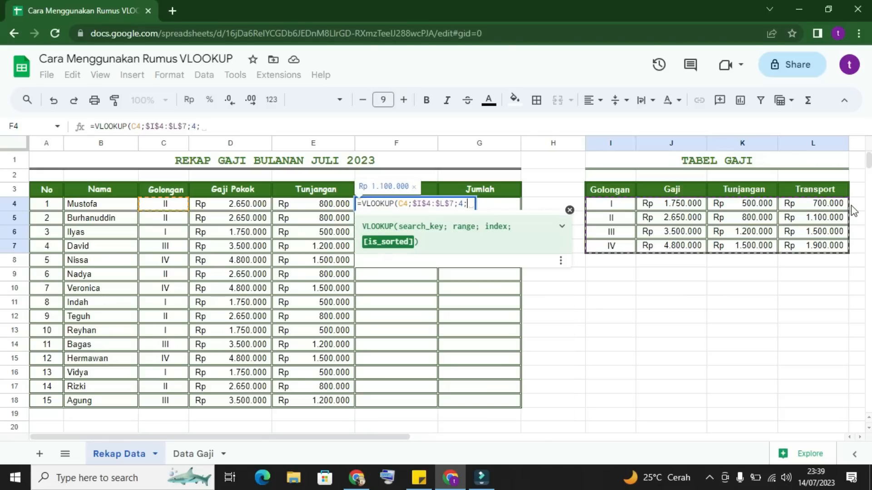
{"action": "type", "text": "false"}
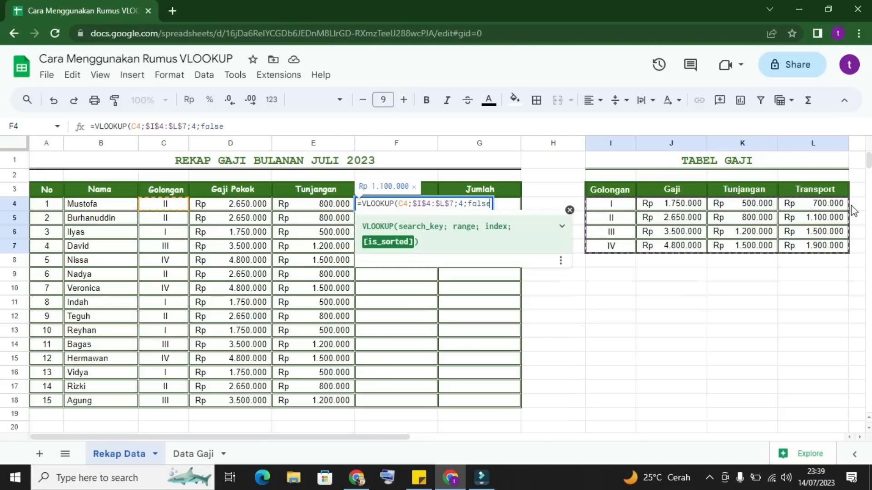
{"action": "type", "text": ")"}
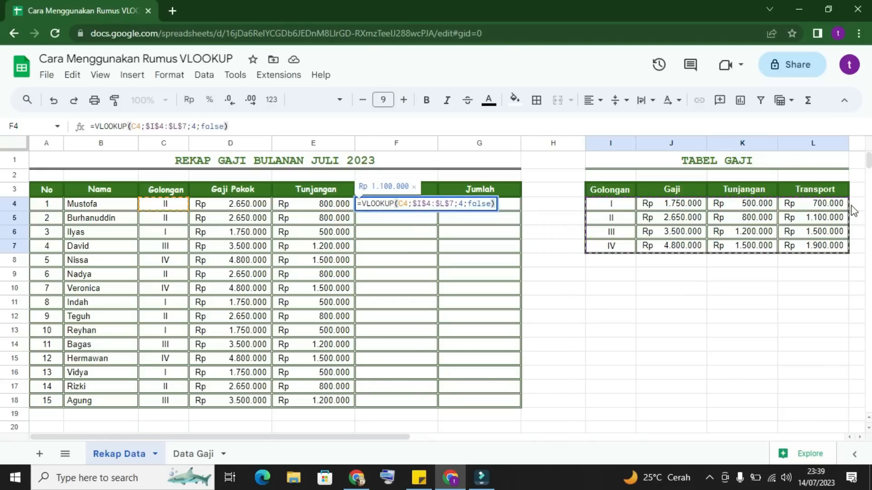
{"action": "key", "text": "Return"}
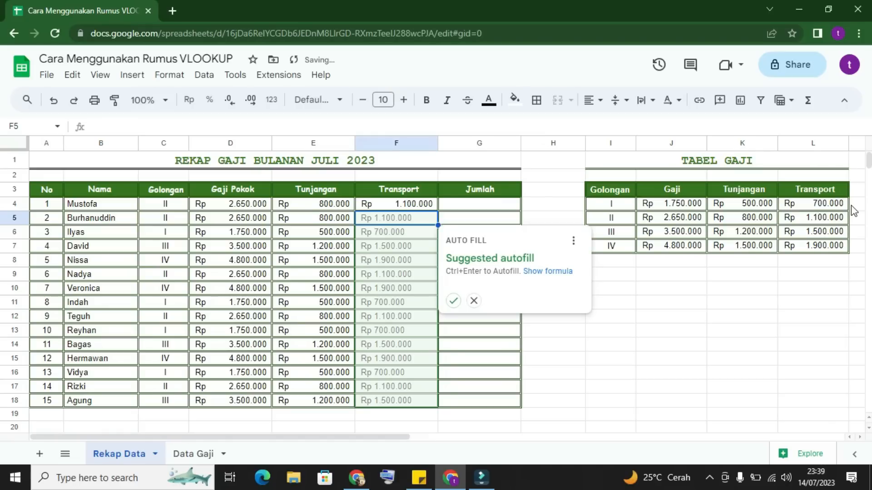
{"action": "left_click", "coordinate": [452, 302]}
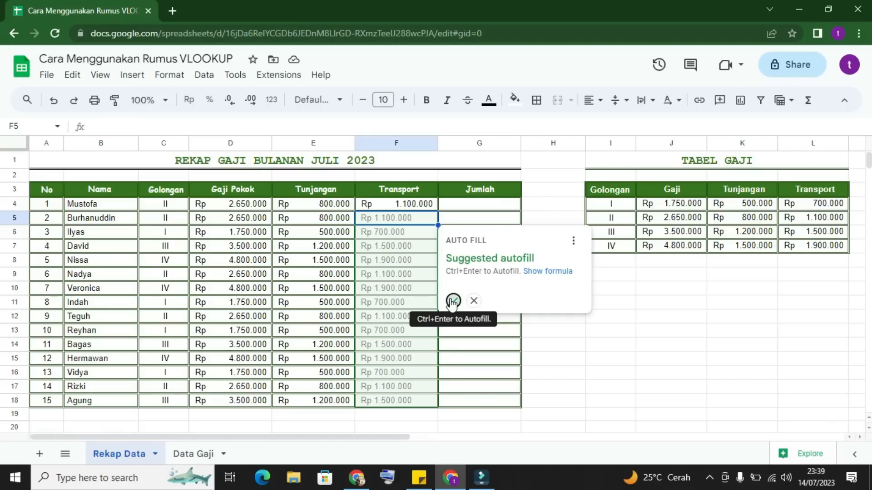
Step: Check the row 5 Gaji Pokok, Tunjangan and Transport results against the Golongan II row of the Tabel Gaji
{"action": "left_click", "coordinate": [174, 223]}
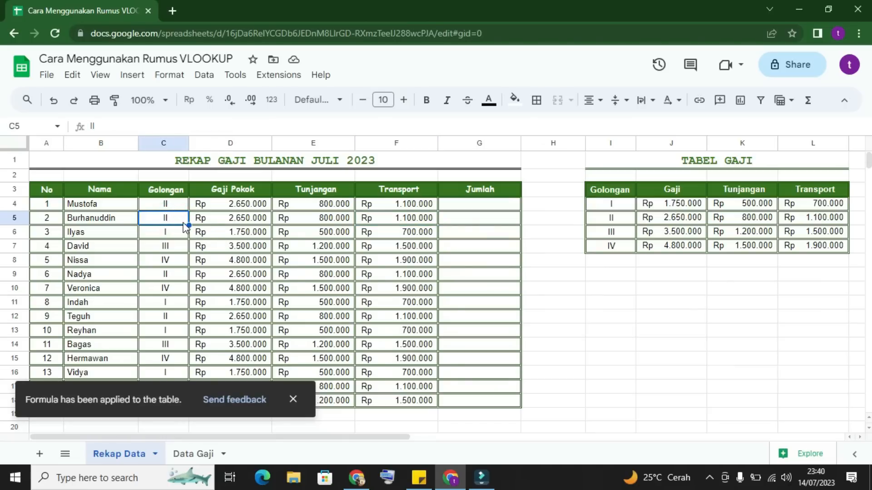
{"action": "left_click", "coordinate": [669, 220]}
{"action": "left_click", "coordinate": [248, 207]}
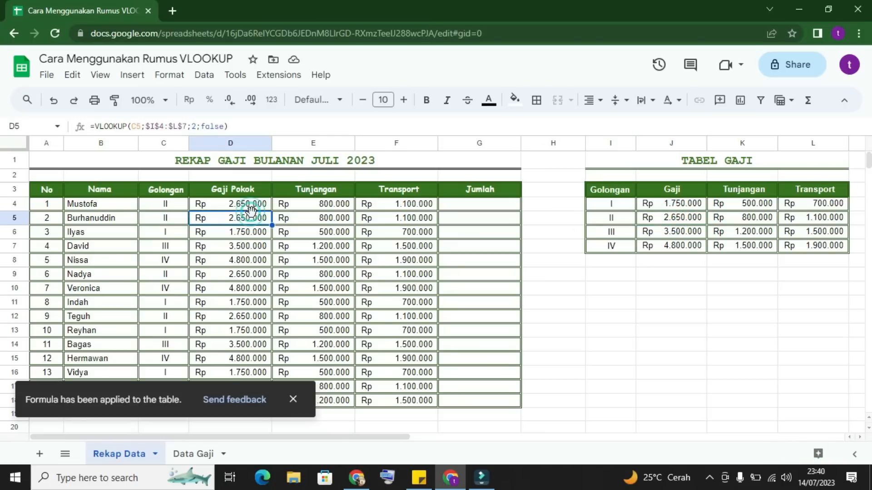
{"action": "left_click", "coordinate": [663, 220]}
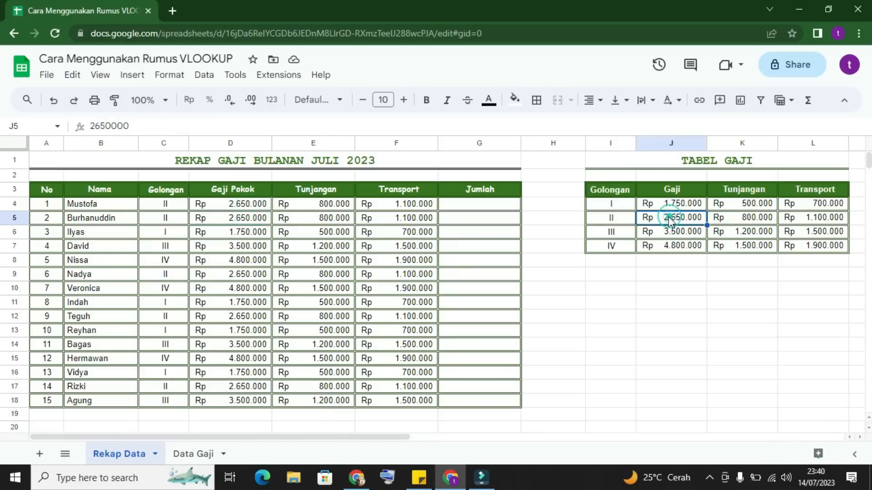
{"action": "left_click", "coordinate": [333, 221]}
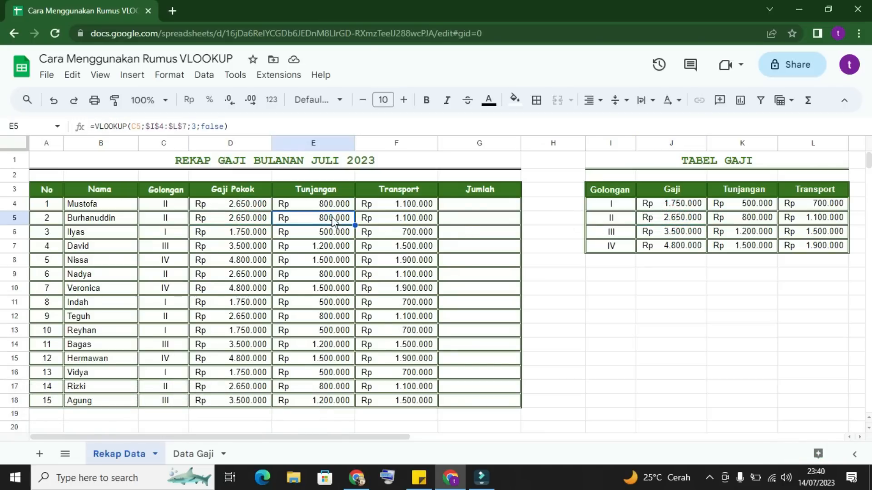
{"action": "left_click", "coordinate": [743, 219]}
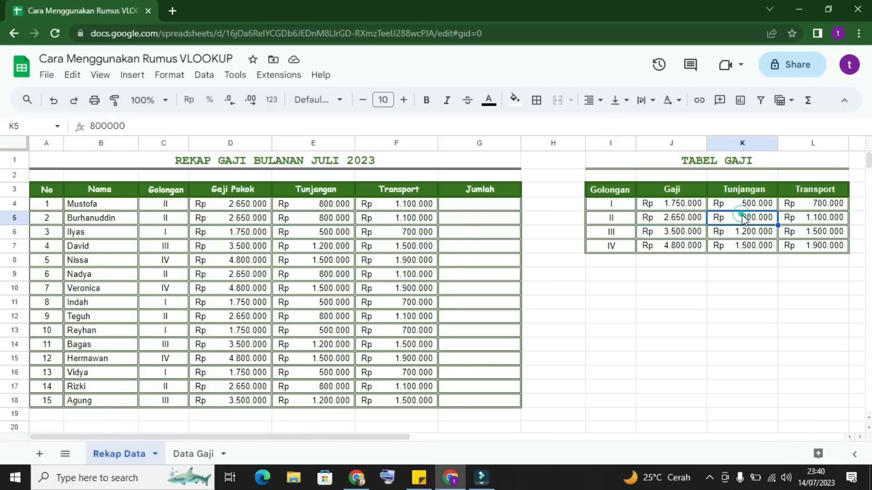
{"action": "left_click", "coordinate": [409, 218]}
{"action": "left_click", "coordinate": [836, 218]}
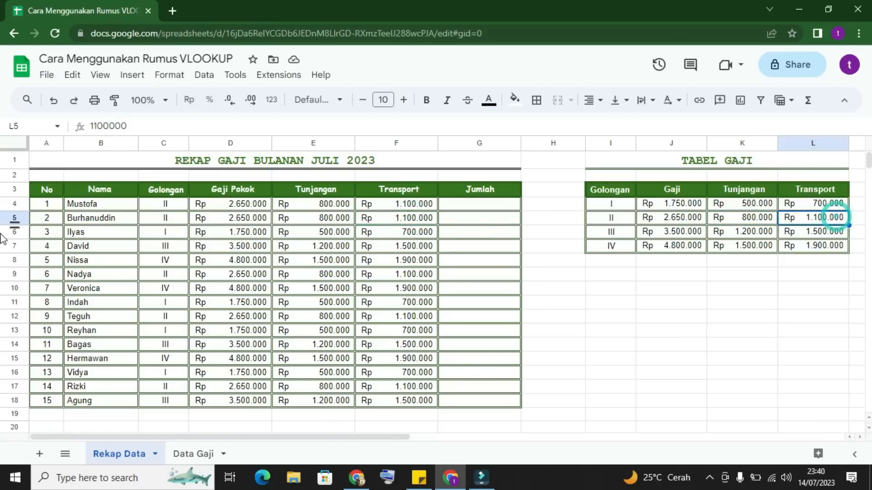
Step: Check the row 10 Gaji Pokok, Tunjangan and Transport results against the Golongan IV row of the Tabel Gaji
{"action": "left_click", "coordinate": [99, 291]}
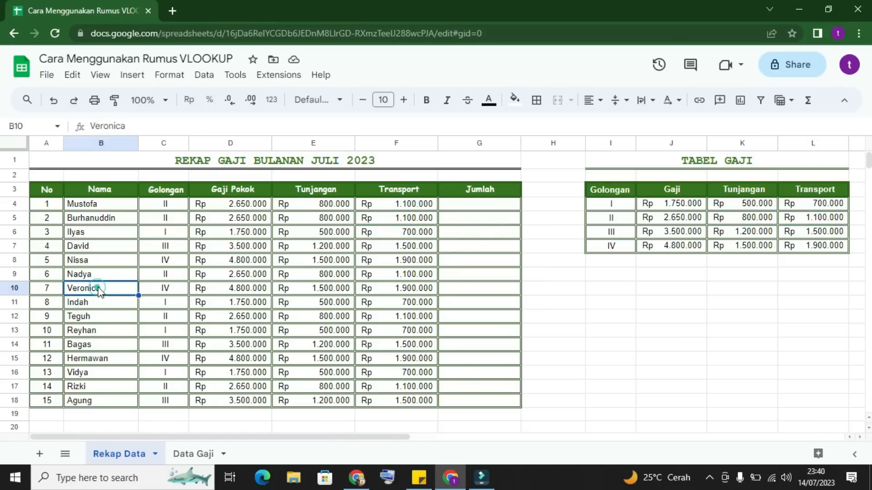
{"action": "left_click", "coordinate": [174, 289]}
{"action": "left_click", "coordinate": [225, 290]}
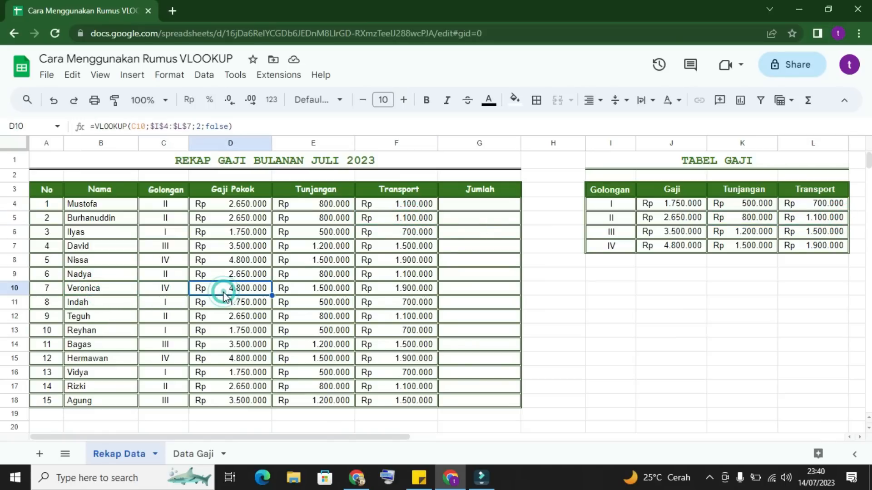
{"action": "left_click", "coordinate": [687, 247]}
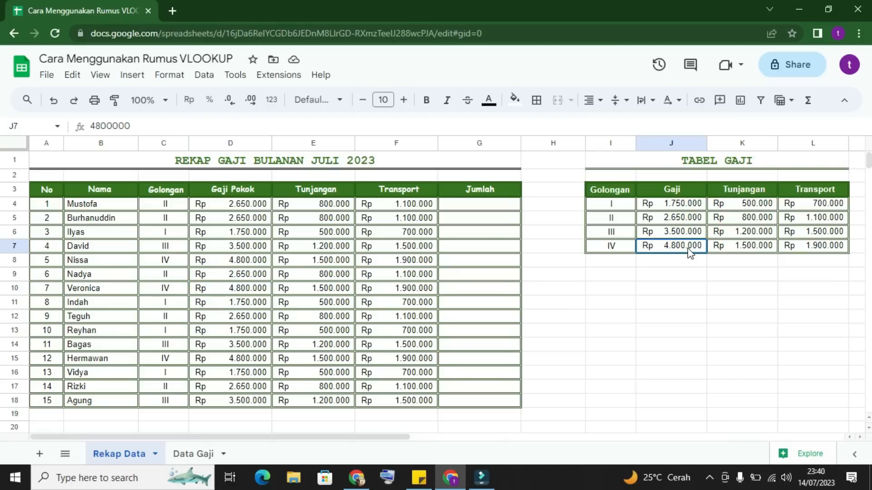
{"action": "left_click", "coordinate": [229, 291]}
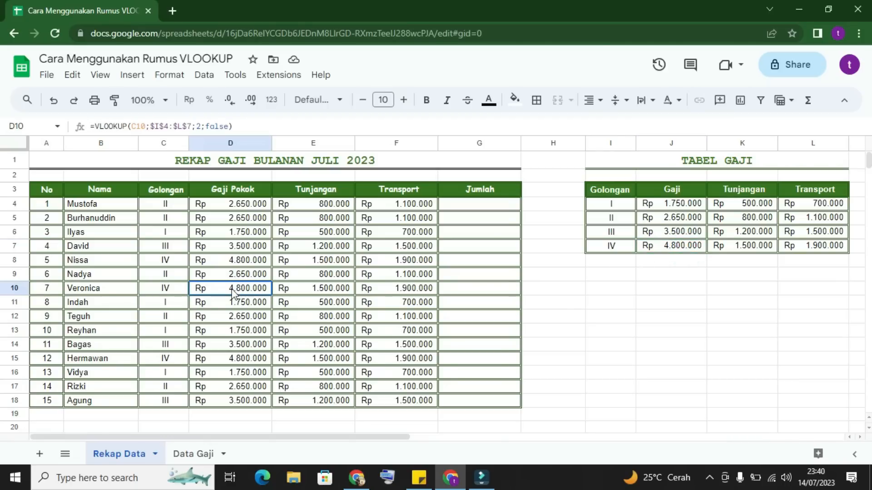
{"action": "left_click", "coordinate": [308, 284]}
{"action": "left_click", "coordinate": [755, 248]}
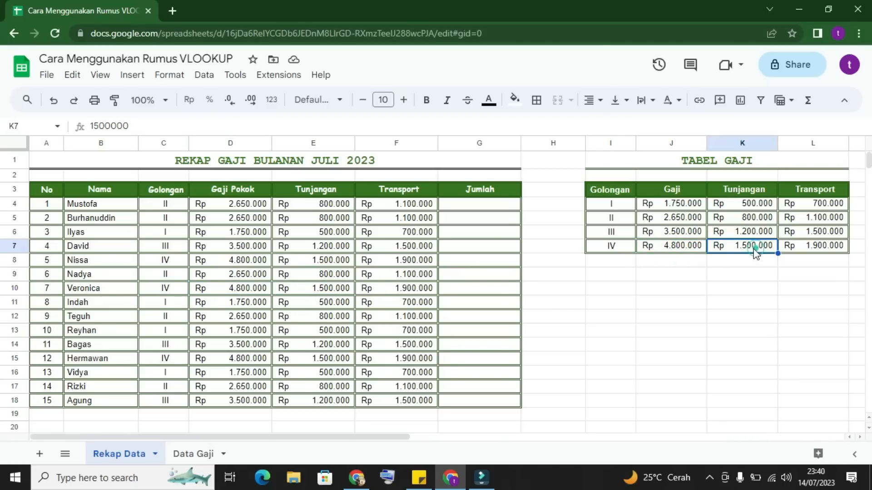
{"action": "left_click", "coordinate": [312, 289]}
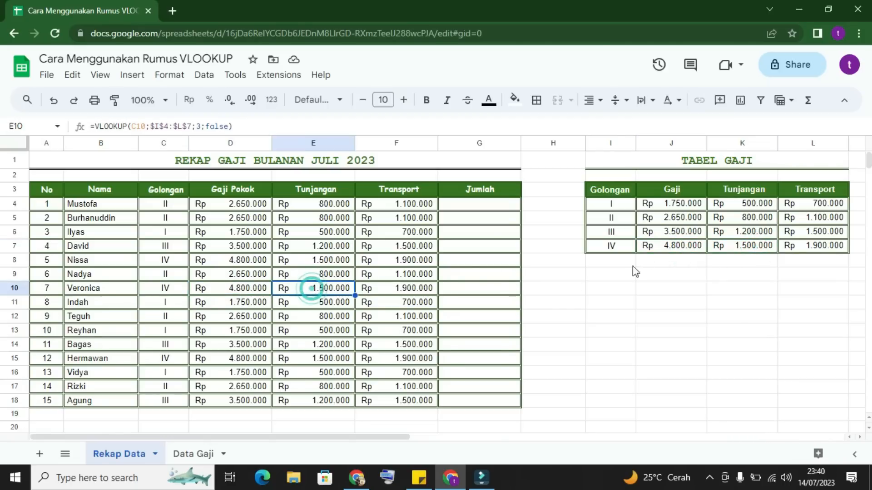
{"action": "left_click", "coordinate": [809, 247]}
{"action": "left_click", "coordinate": [416, 289]}
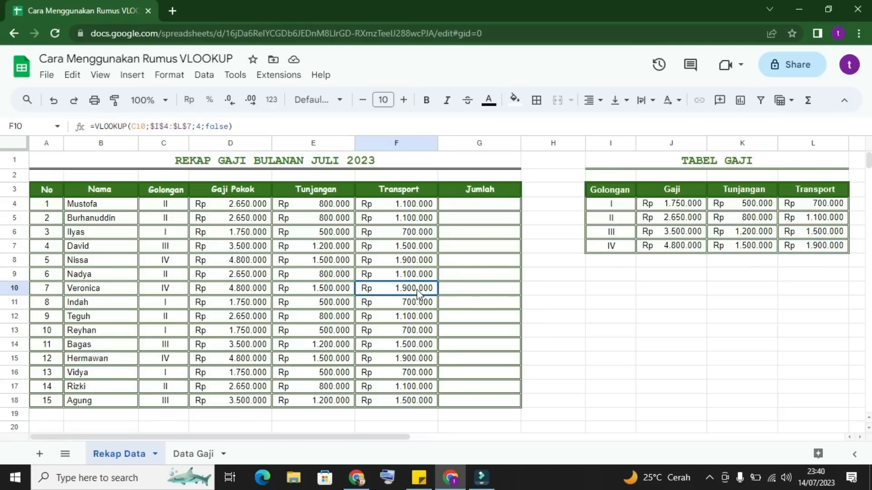
{"action": "left_click", "coordinate": [816, 247]}
{"action": "left_click", "coordinate": [760, 290]}
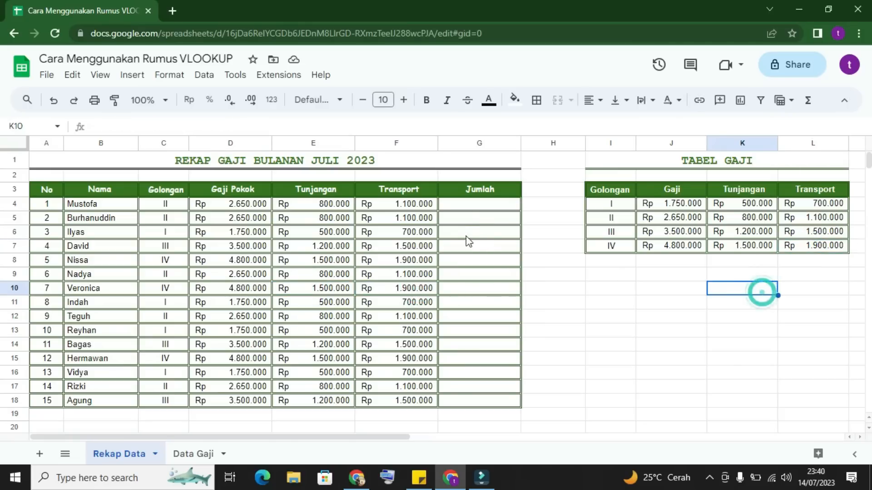
Step: Start a SUM formula in G4, the first cell of the Jumlah column
{"action": "left_click", "coordinate": [476, 209]}
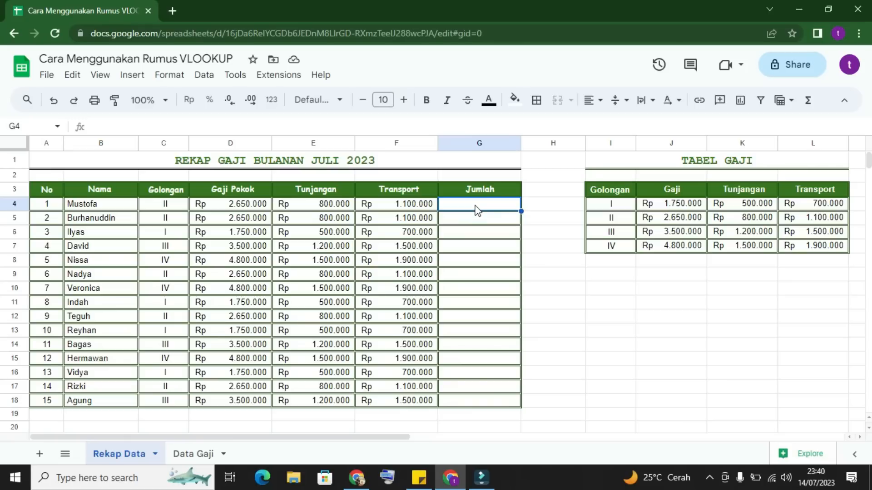
{"action": "type", "text": "=su"}
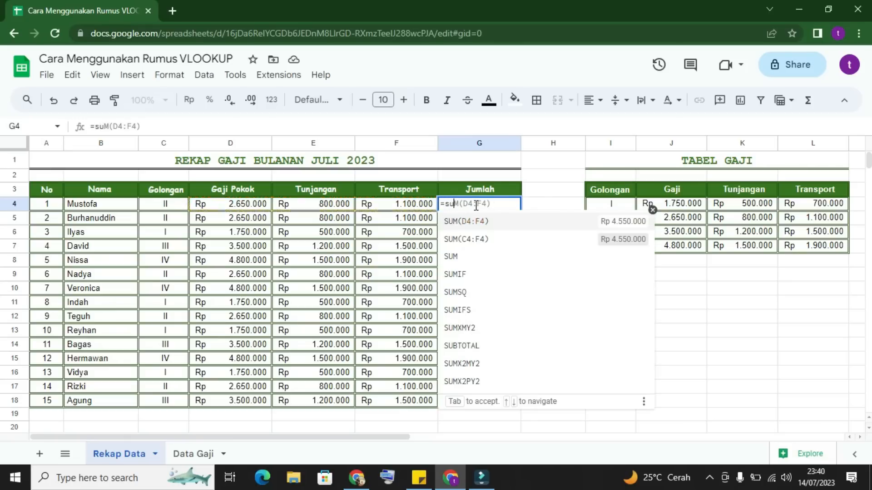
{"action": "type", "text": "m("}
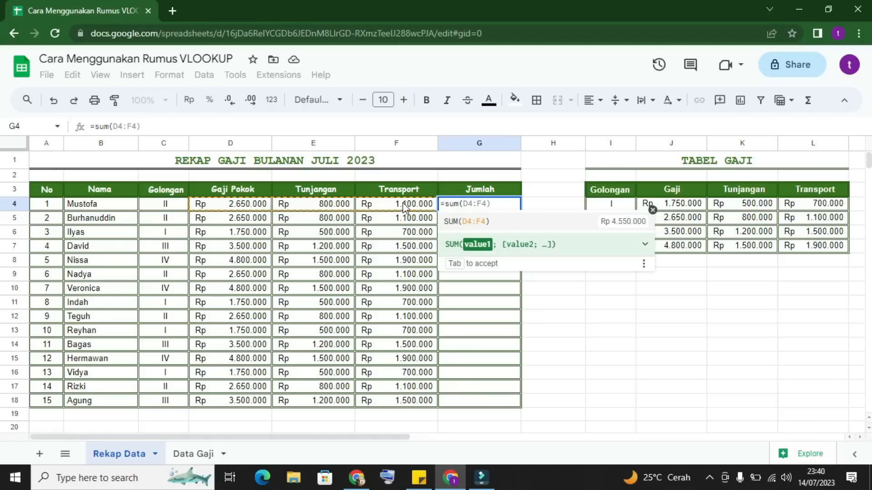
{"action": "key", "text": "Right"}
{"action": "key", "text": "Right"}
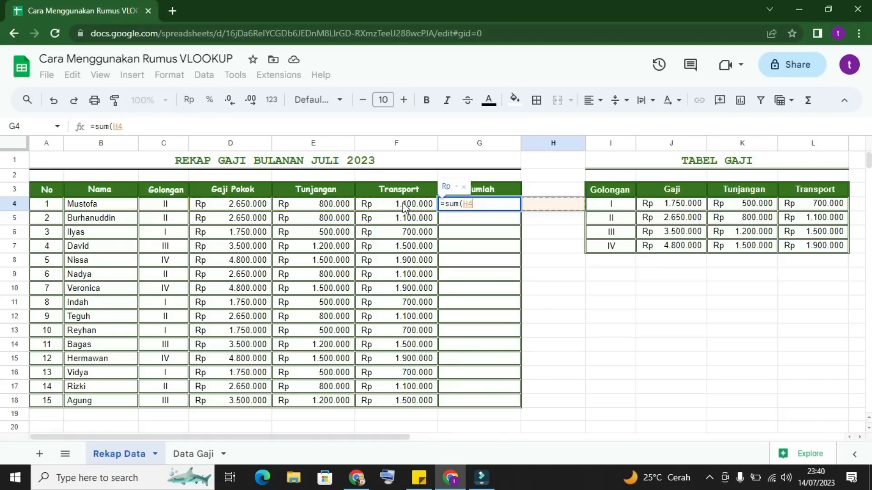
{"action": "key", "text": "BackSpace"}
{"action": "key", "text": "BackSpace"}
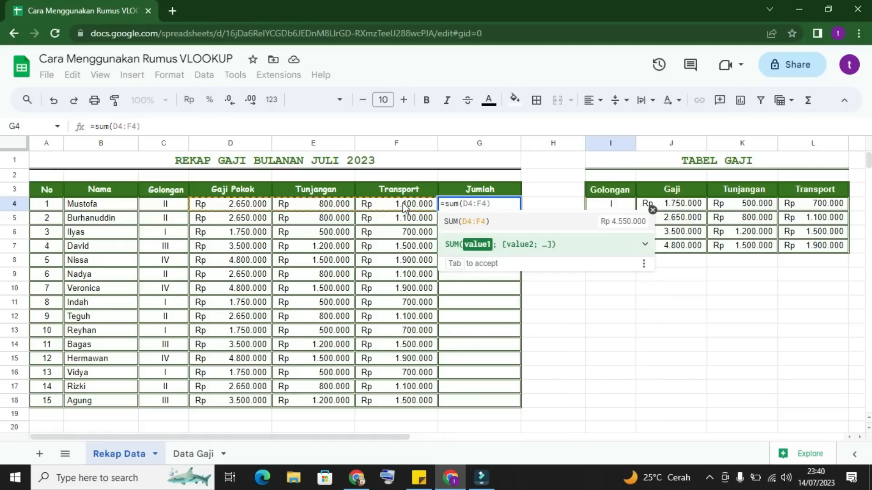
Step: Complete the G4 SUM formula with the range D4:F4 and accept the suggested autofill for the Jumlah cells G5:G18
{"action": "left_click_drag", "start_coordinate": [233, 209], "coordinate": [407, 208]}
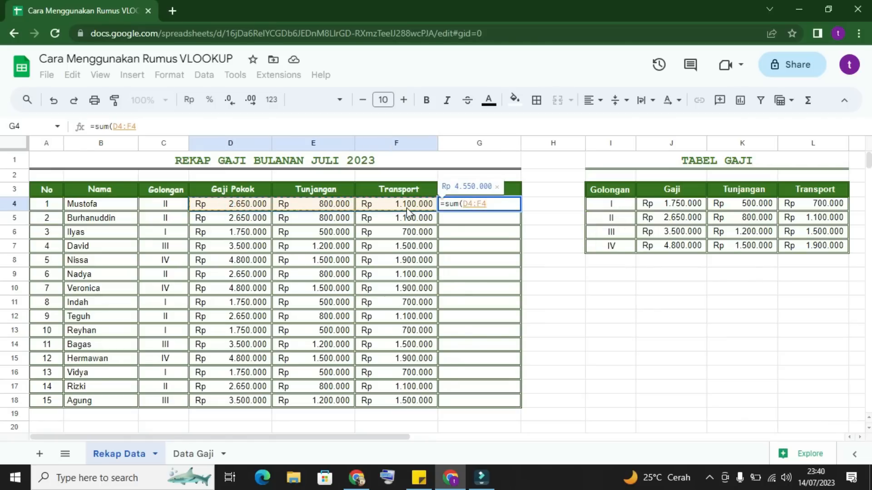
{"action": "type", "text": ")"}
{"action": "key", "text": "Return"}
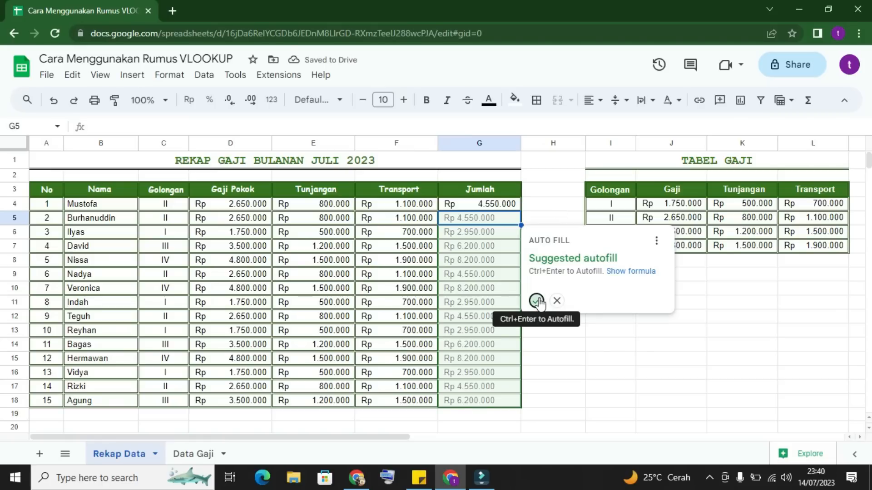
{"action": "left_click", "coordinate": [538, 302]}
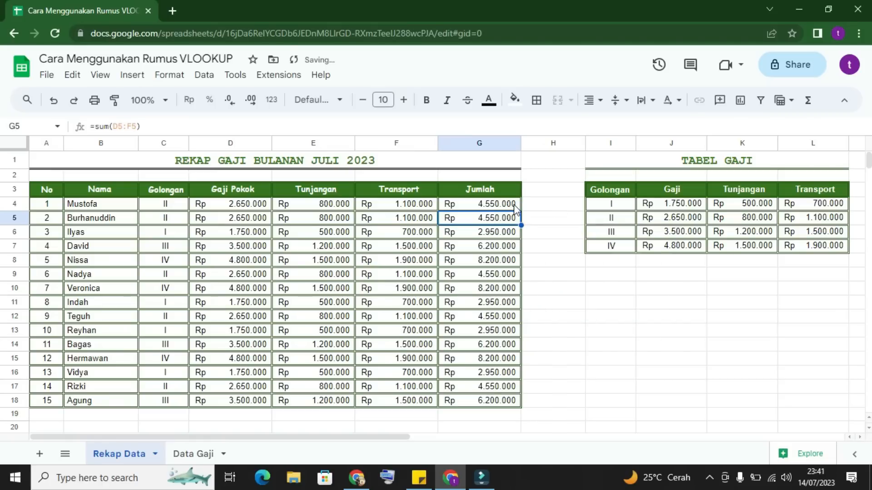
{"action": "left_click", "coordinate": [513, 205]}
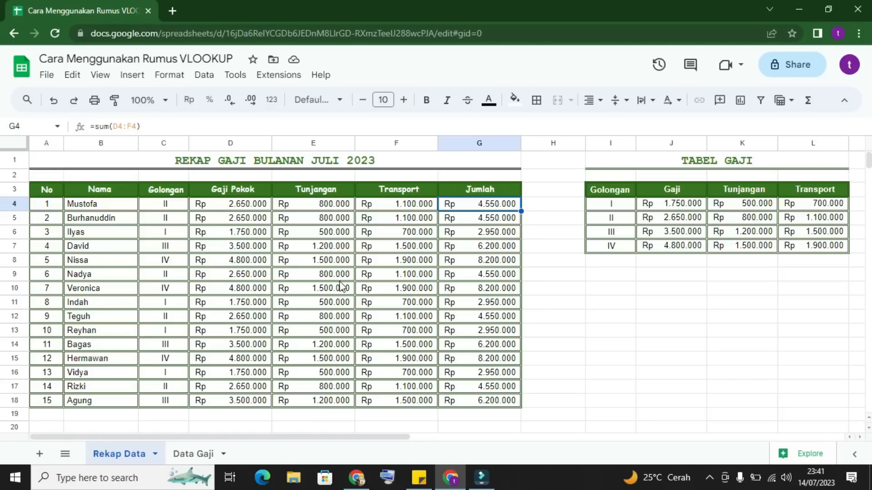
{"action": "left_click", "coordinate": [625, 313]}
{"action": "left_click", "coordinate": [654, 387]}
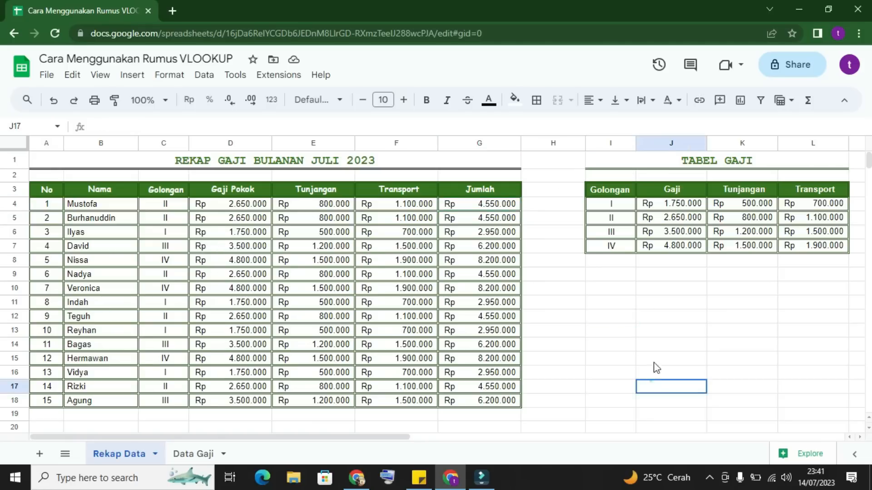
{"action": "left_click", "coordinate": [656, 312]}
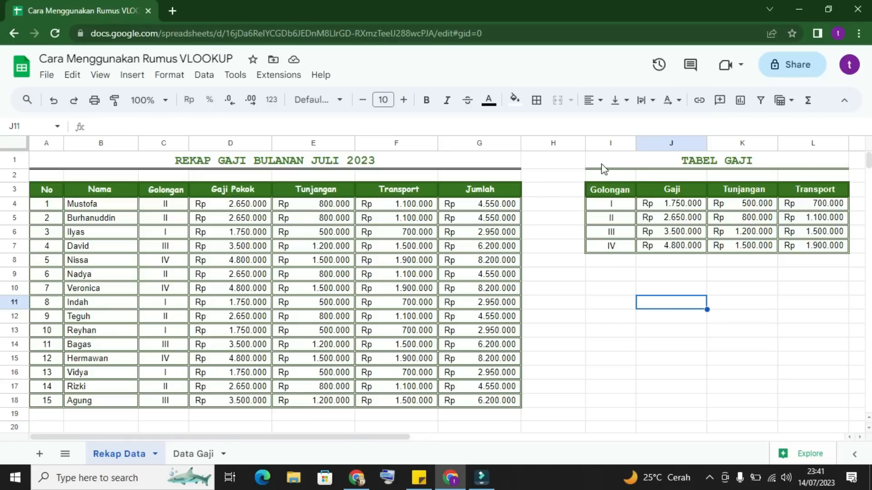
{"action": "left_click", "coordinate": [684, 163]}
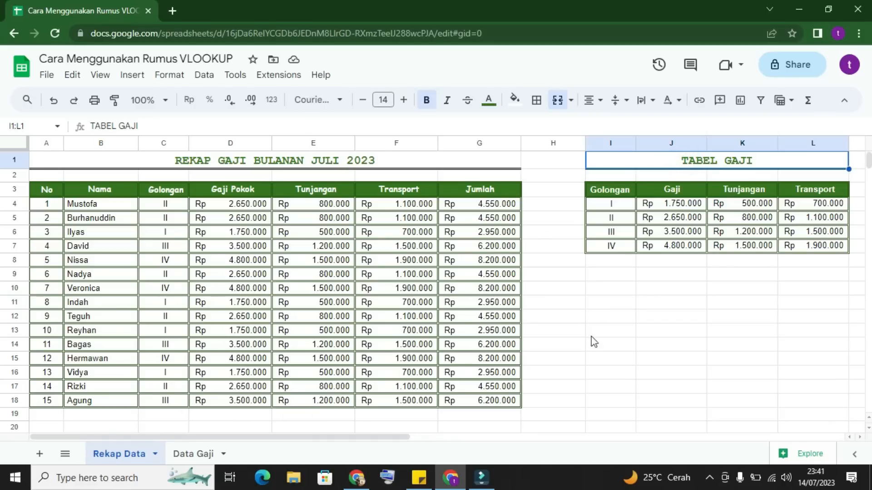
{"action": "left_click", "coordinate": [638, 284]}
{"action": "left_click_drag", "start_coordinate": [631, 160], "coordinate": [647, 248]}
{"action": "key", "text": "ctrl+c"}
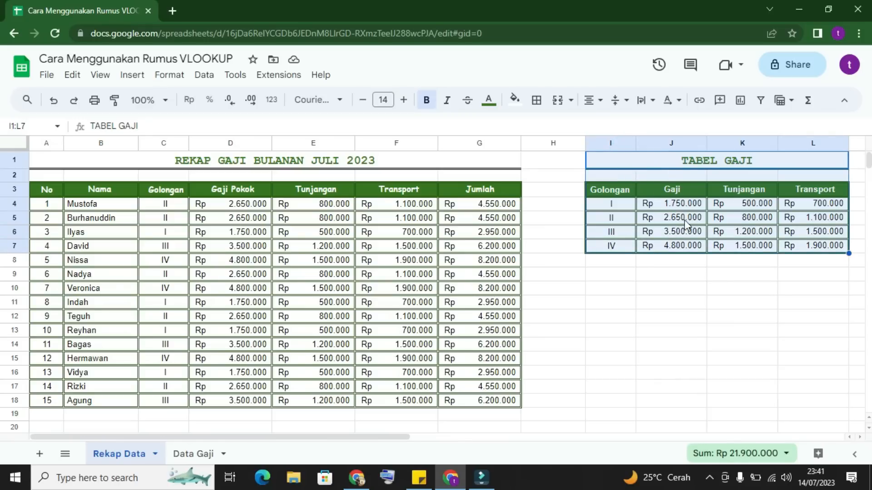
{"action": "left_click", "coordinate": [186, 461]}
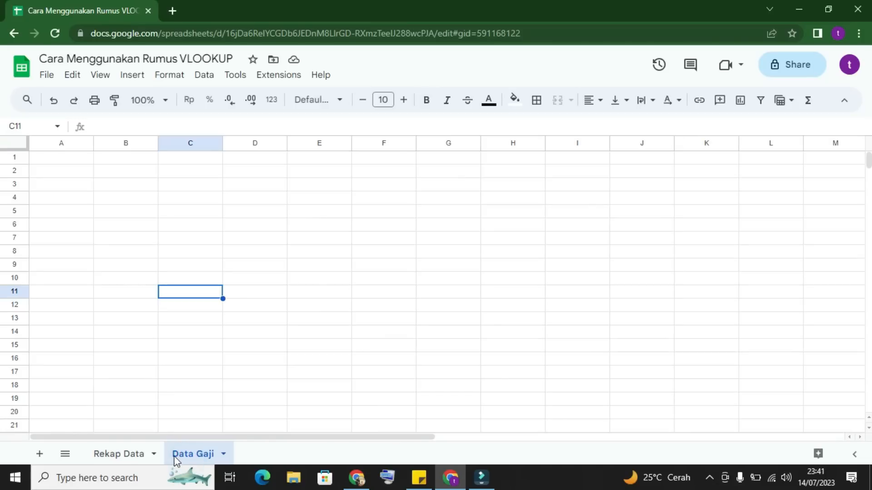
{"action": "left_click", "coordinate": [124, 454]}
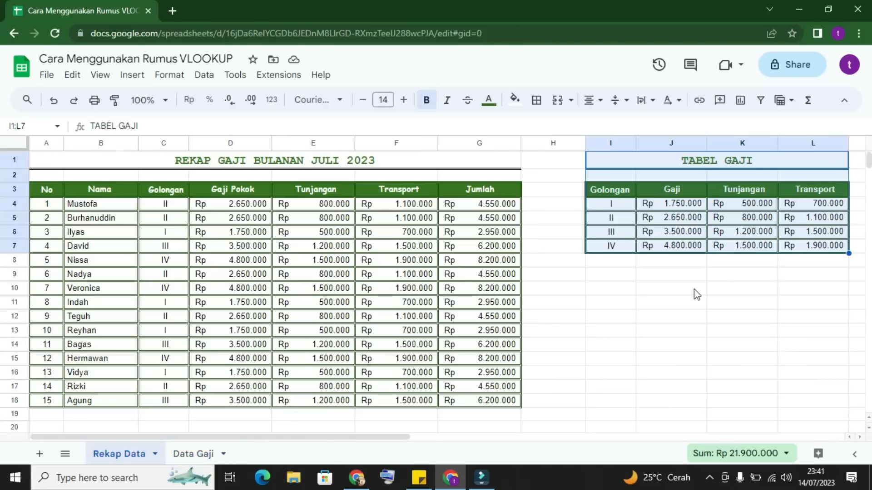
{"action": "left_click", "coordinate": [713, 304]}
Step: Copy the Tabel Gaji with its title, I1:L7, from the Rekap Data sheet into the Data Gaji sheet starting at A1
{"action": "left_click_drag", "start_coordinate": [638, 157], "coordinate": [662, 247]}
{"action": "left_click", "coordinate": [196, 457]}
{"action": "left_click", "coordinate": [78, 160]}
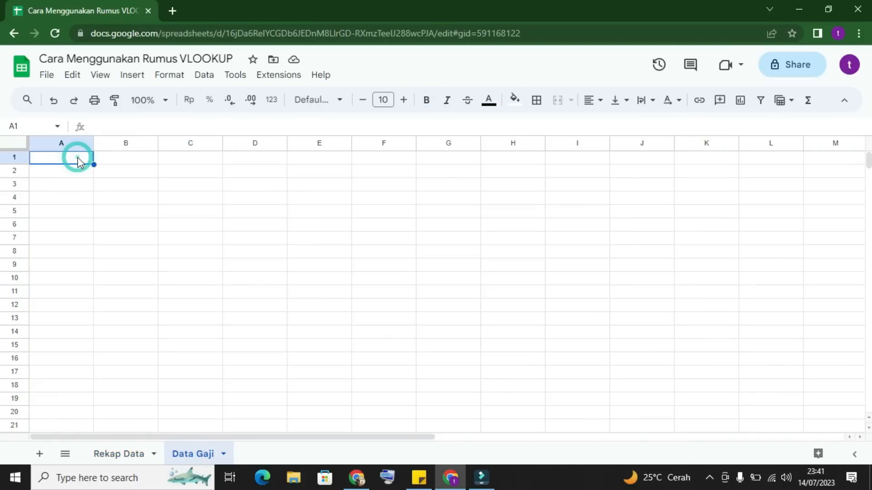
{"action": "key", "text": "ctrl+v"}
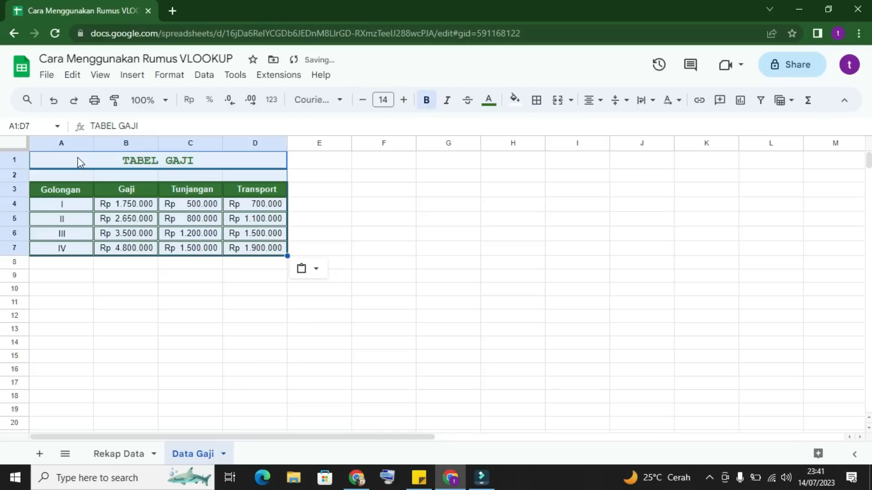
{"action": "left_click", "coordinate": [144, 310]}
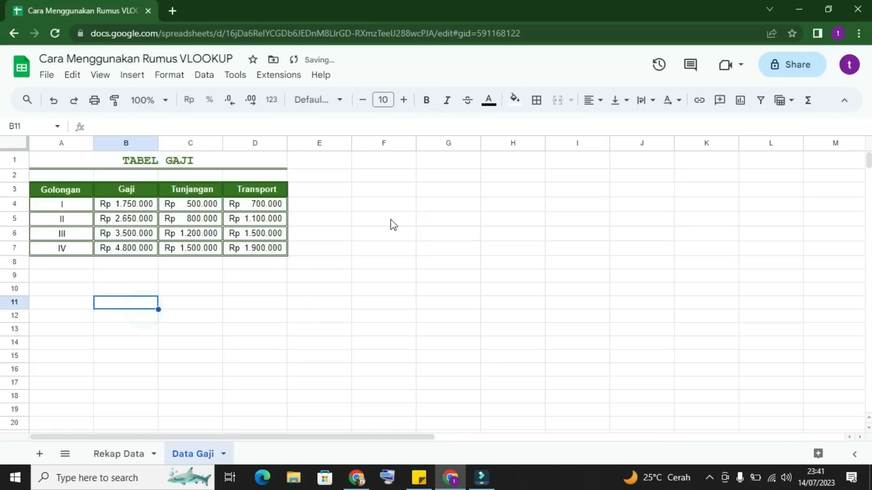
Step: Return to the Rekap Data sheet and clear the contents of the original Tabel Gaji in I1:L7
{"action": "left_click", "coordinate": [119, 463]}
{"action": "left_click", "coordinate": [119, 464]}
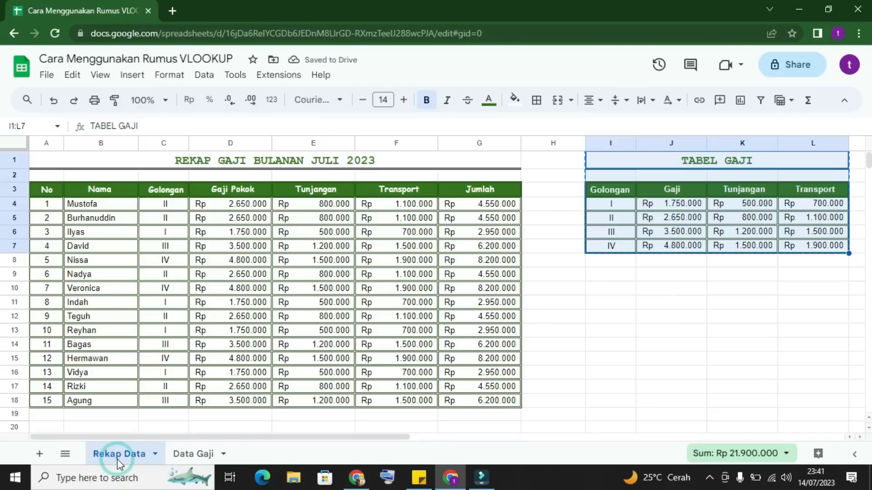
{"action": "left_click", "coordinate": [714, 279]}
{"action": "left_click_drag", "start_coordinate": [603, 157], "coordinate": [695, 255]}
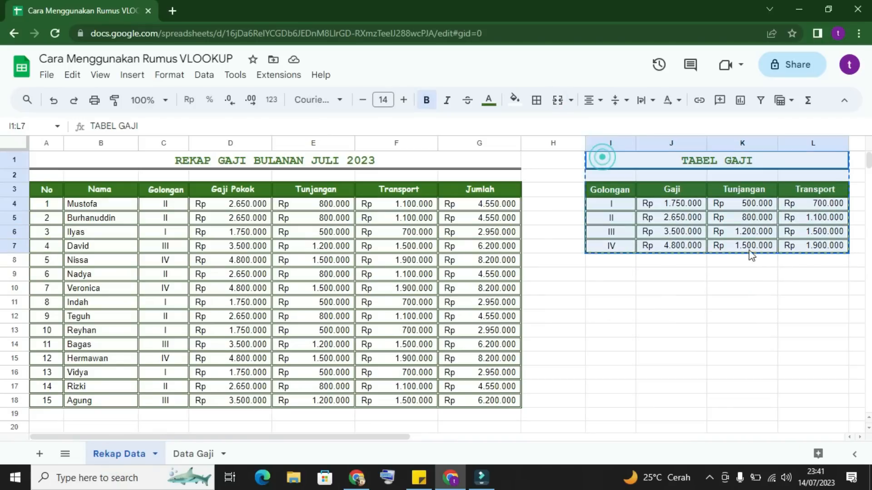
{"action": "key", "text": "ctrl+c"}
{"action": "key", "text": "Delete"}
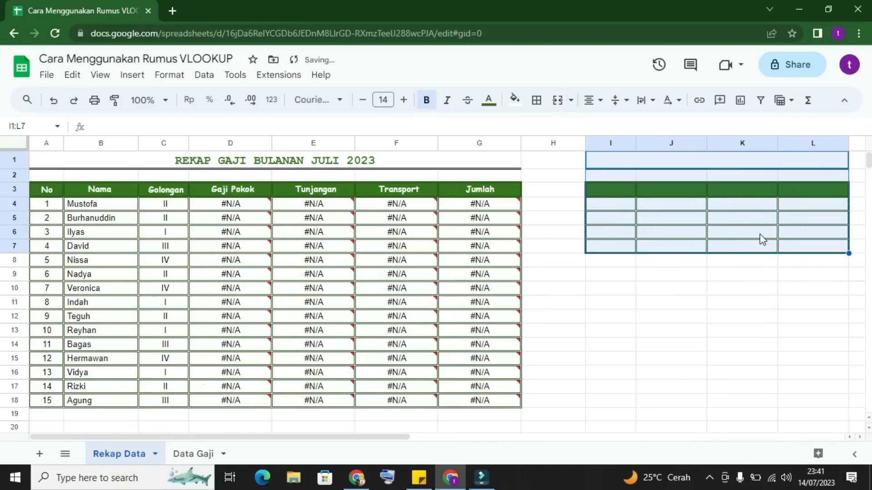
Step: Try deleting rows 1 to 7 of the Rekap Data sheet, and undo that deletion
{"action": "right_click", "coordinate": [650, 236]}
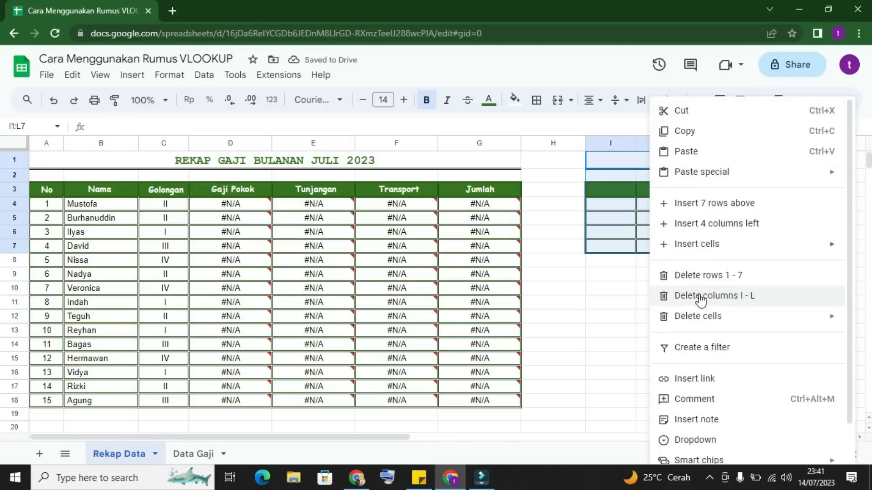
{"action": "left_click", "coordinate": [700, 277]}
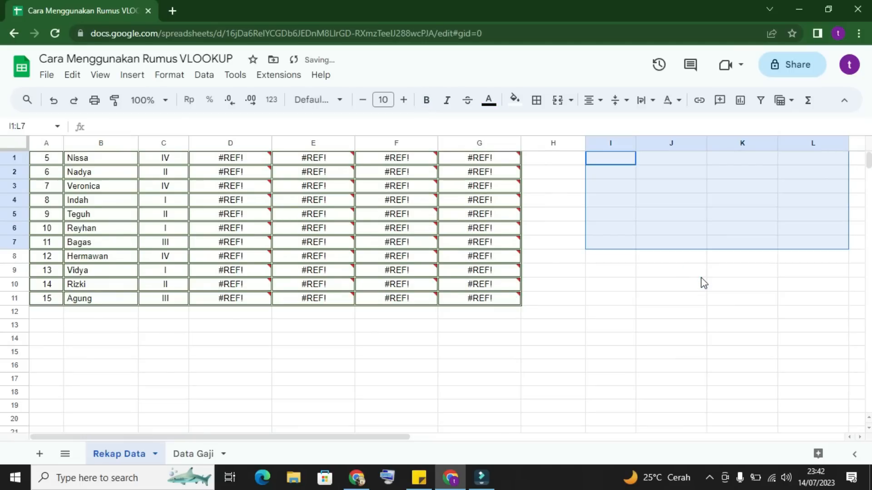
{"action": "key", "text": "ctrl+z"}
Step: Delete the emptied table cells I1:L7 from the Rekap Data sheet, shifting the cells below up
{"action": "right_click", "coordinate": [701, 232]}
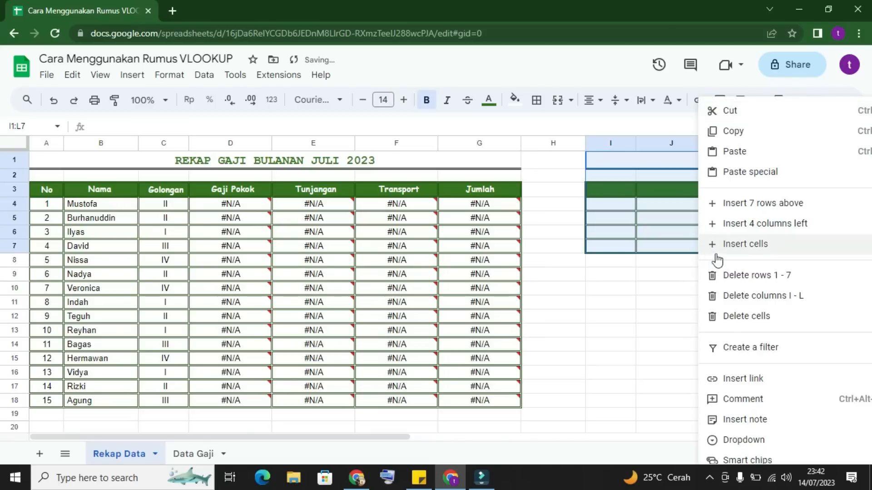
{"action": "mouse_move", "coordinate": [727, 316]}
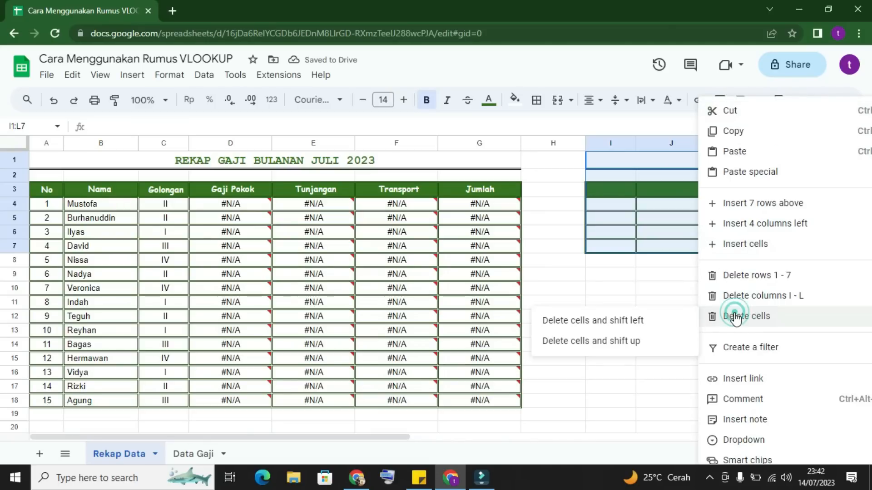
{"action": "left_click", "coordinate": [647, 342]}
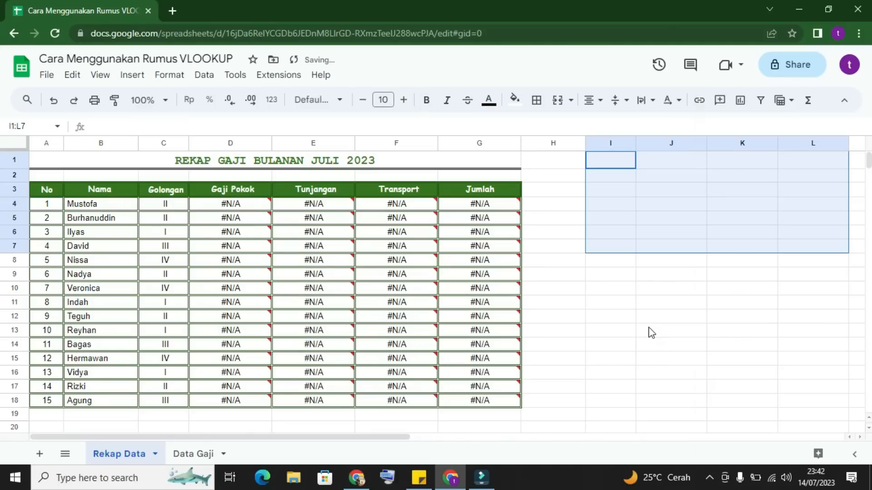
{"action": "left_click", "coordinate": [651, 332]}
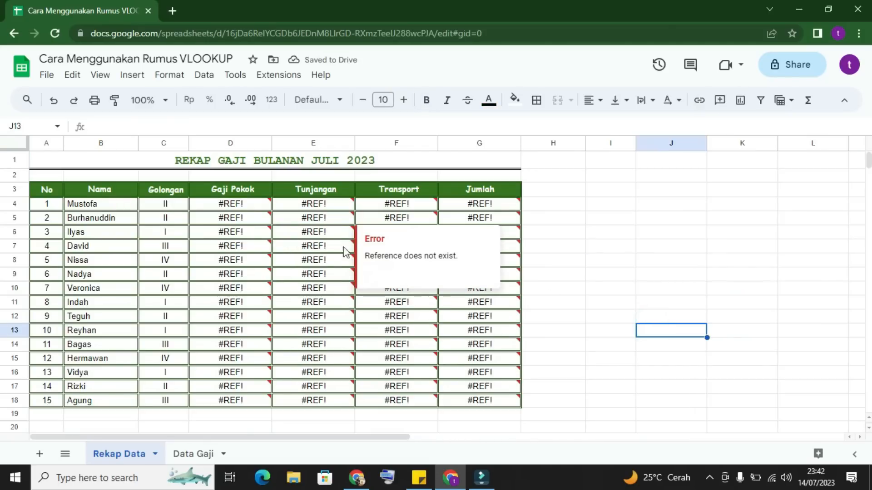
Step: Clear the broken formulas from D4:G18 of the recap table in the Rekap Data sheet
{"action": "left_click", "coordinate": [384, 204]}
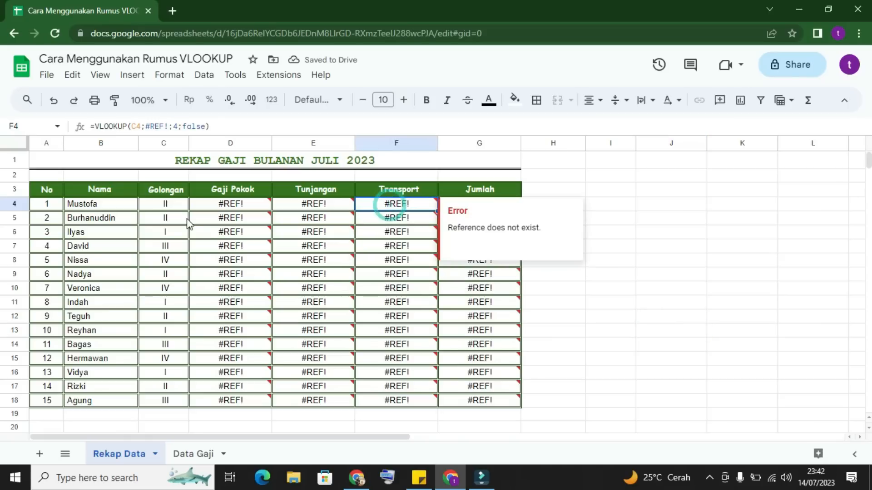
{"action": "left_click", "coordinate": [216, 207]}
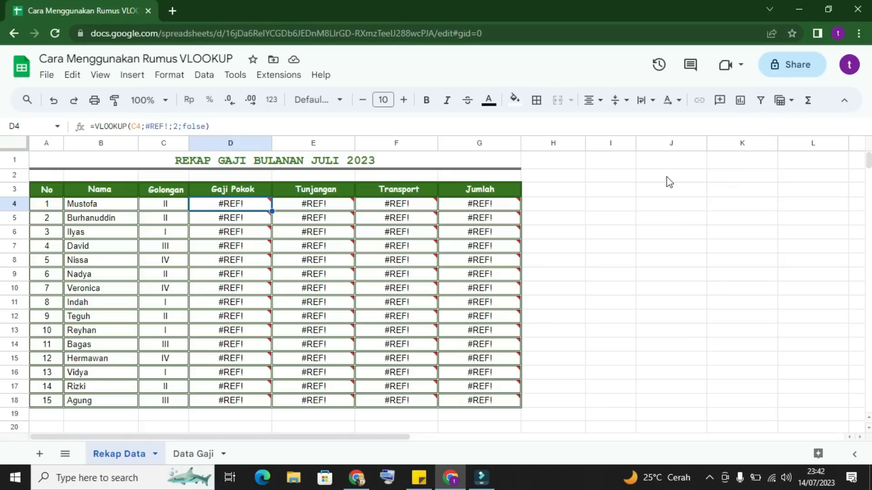
{"action": "left_click_drag", "start_coordinate": [619, 163], "coordinate": [824, 324]}
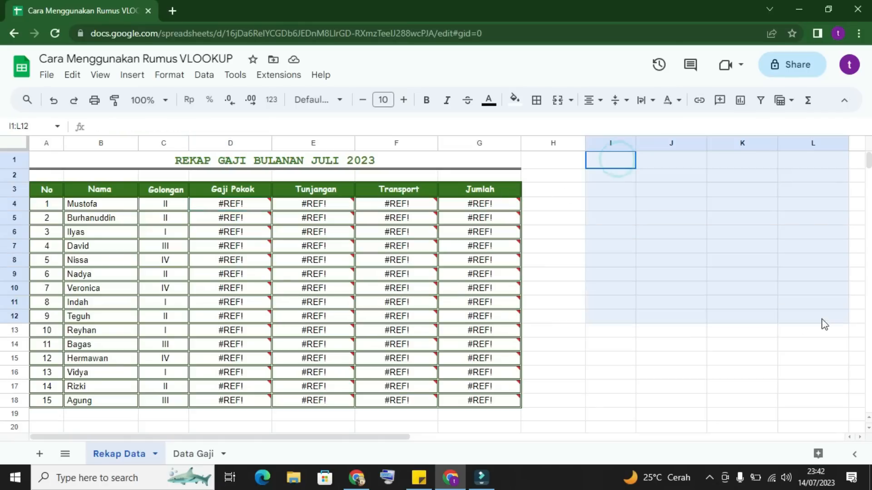
{"action": "left_click", "coordinate": [768, 317]}
{"action": "left_click_drag", "start_coordinate": [231, 204], "coordinate": [493, 392]}
{"action": "key", "text": "Delete"}
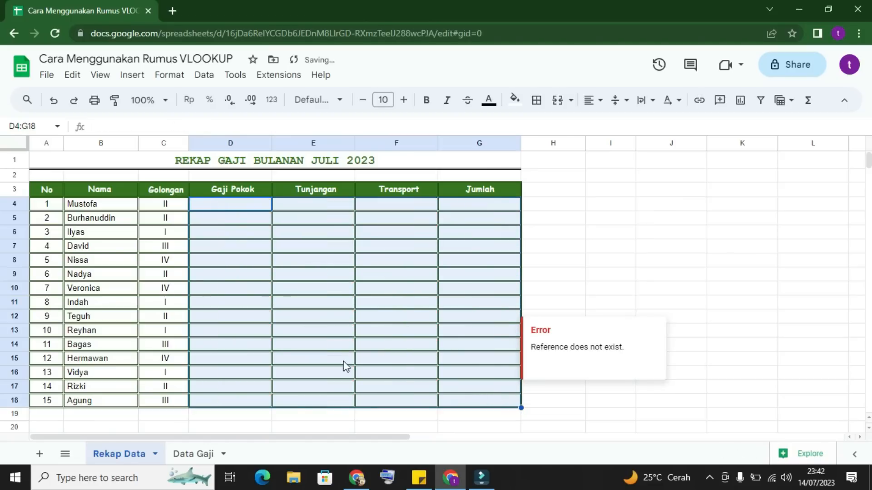
{"action": "left_click", "coordinate": [597, 230]}
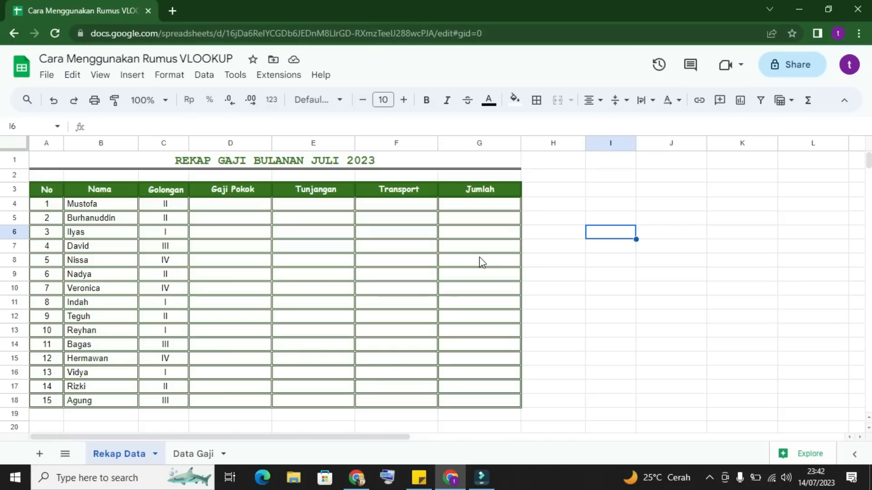
Step: Start a VLOOKUP formula in D4 with C4 as search key and the absolute range 'Data Gaji'!$A$4:$D$7
{"action": "left_click", "coordinate": [242, 207]}
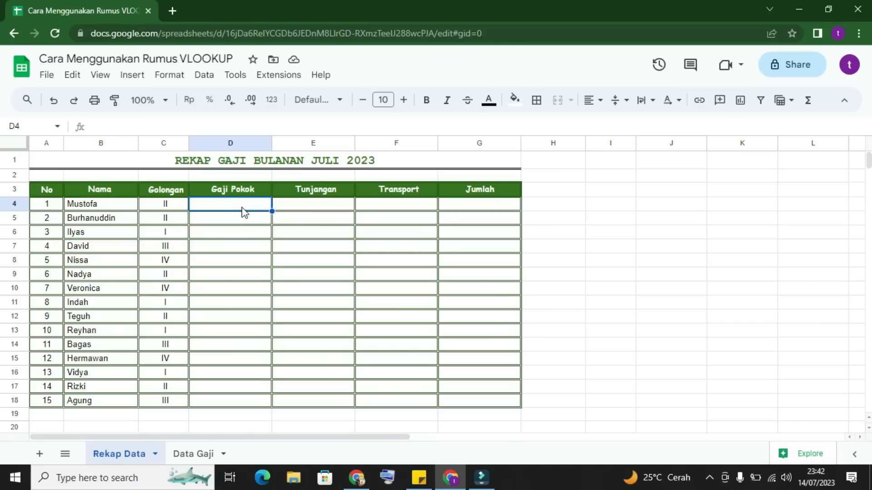
{"action": "type", "text": "=vlo"}
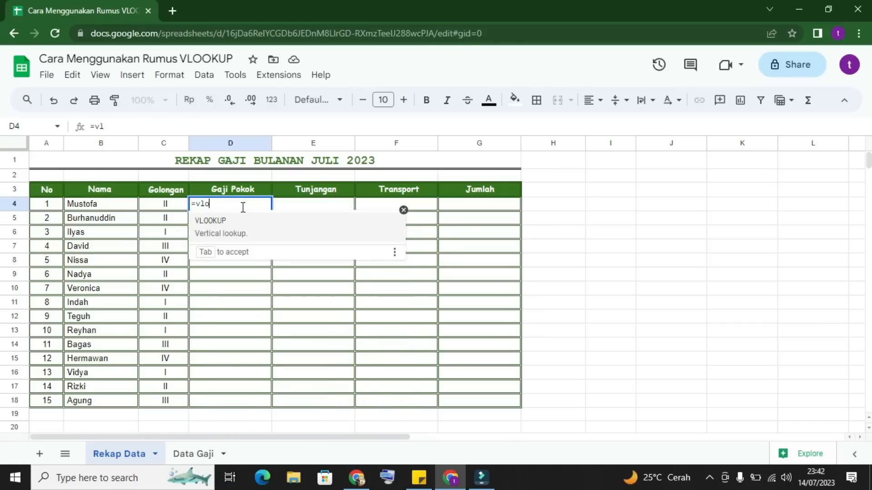
{"action": "type", "text": "o"}
{"action": "key", "text": "Tab"}
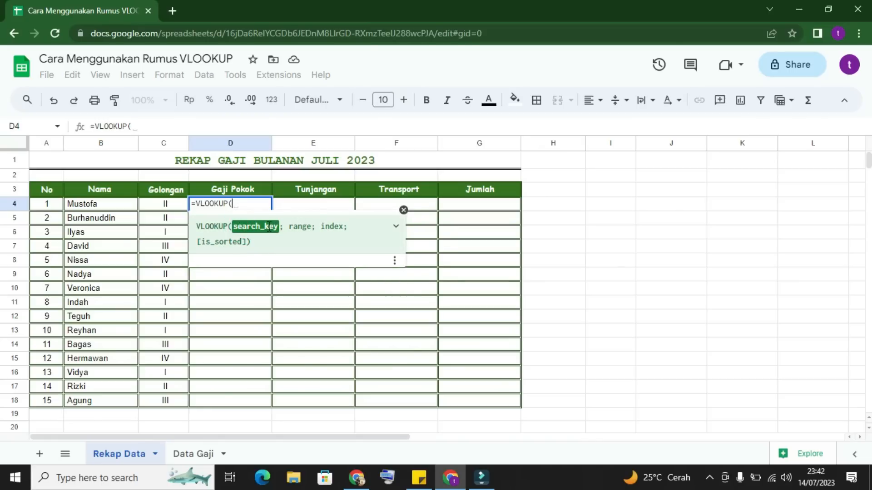
{"action": "left_click", "coordinate": [174, 210]}
{"action": "type", "text": ";"}
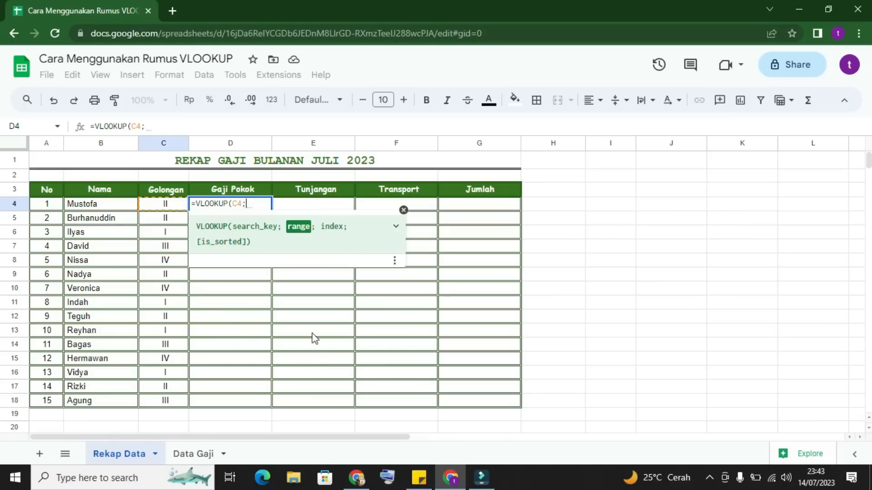
{"action": "left_click", "coordinate": [193, 454]}
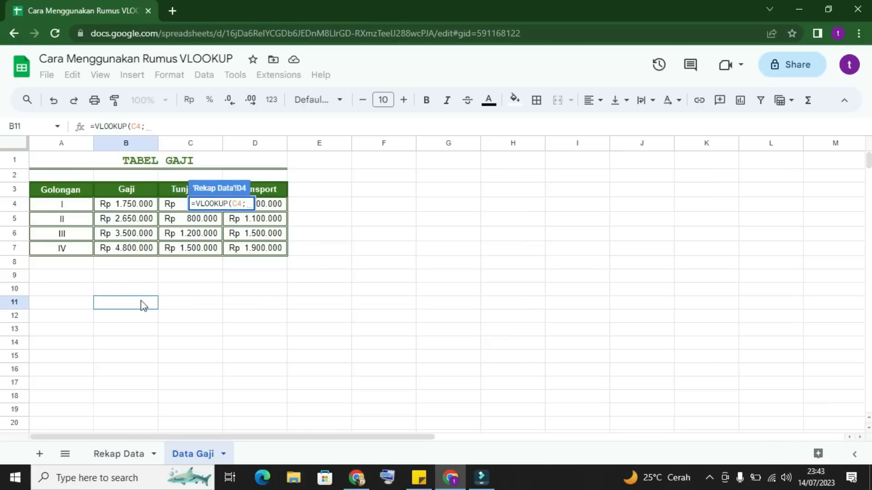
{"action": "left_click_drag", "start_coordinate": [62, 205], "coordinate": [255, 252]}
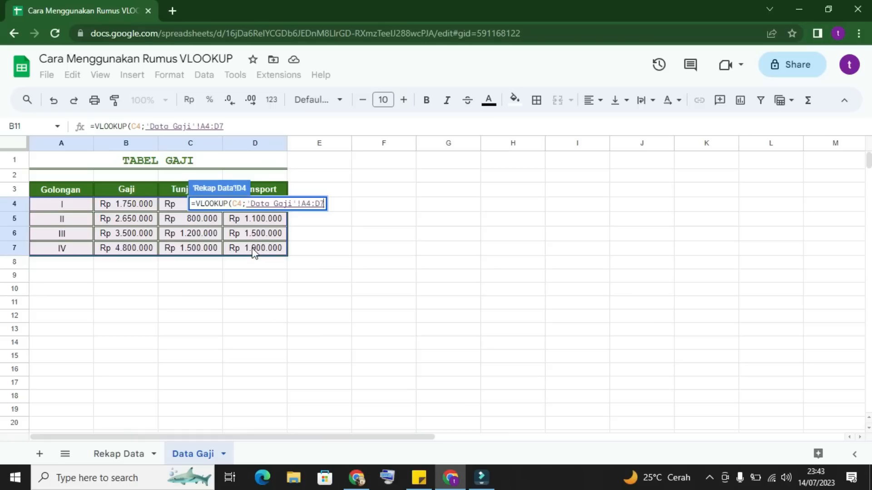
{"action": "key", "text": "F4"}
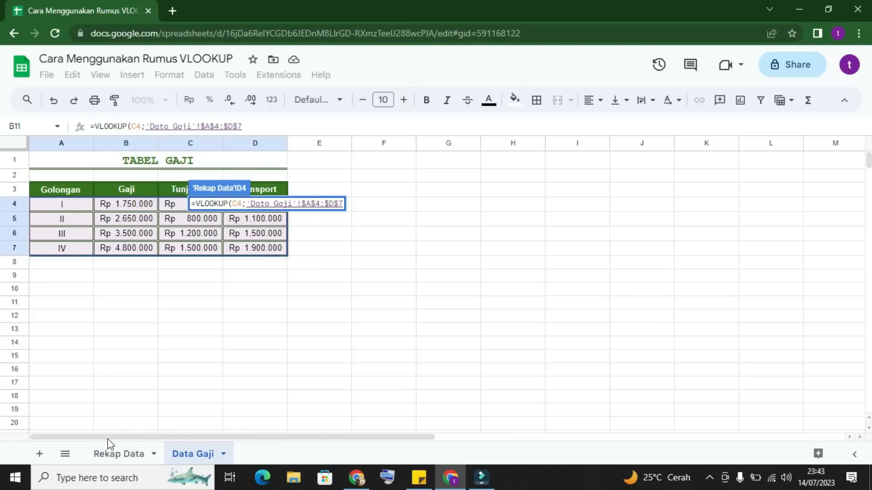
{"action": "left_click", "coordinate": [109, 454]}
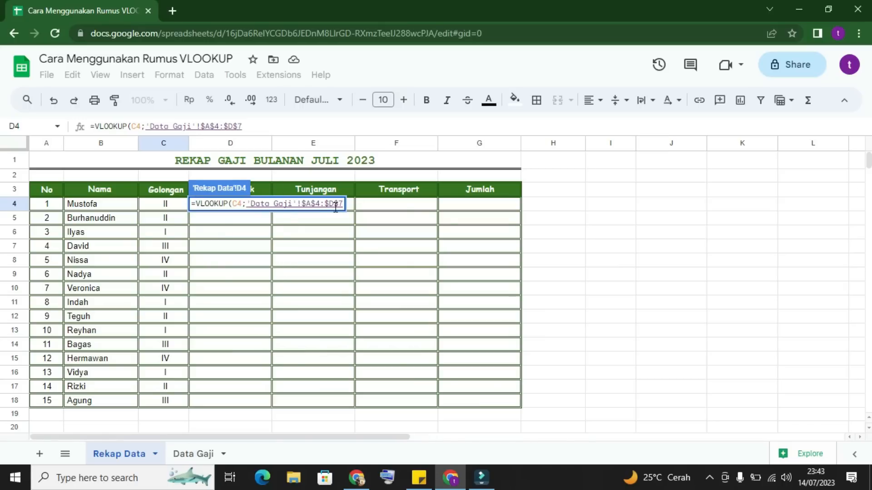
Step: Complete the D4 VLOOKUP with column index 2 and false, and autofill the formula down the Gaji Pokok column to row 18
{"action": "type", "text": ";"}
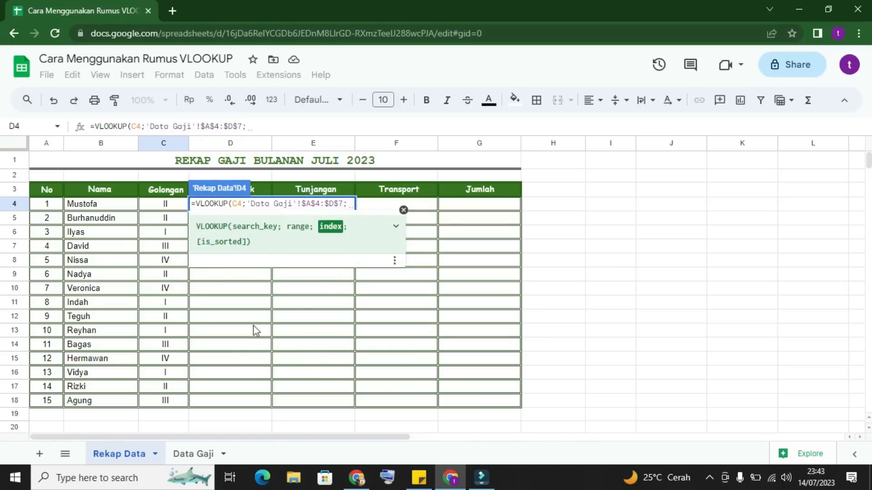
{"action": "left_click", "coordinate": [192, 454]}
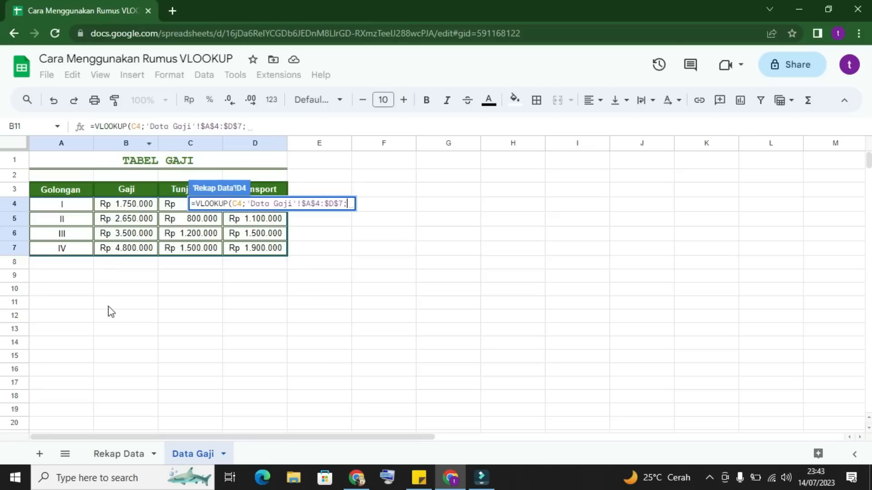
{"action": "left_click", "coordinate": [127, 461]}
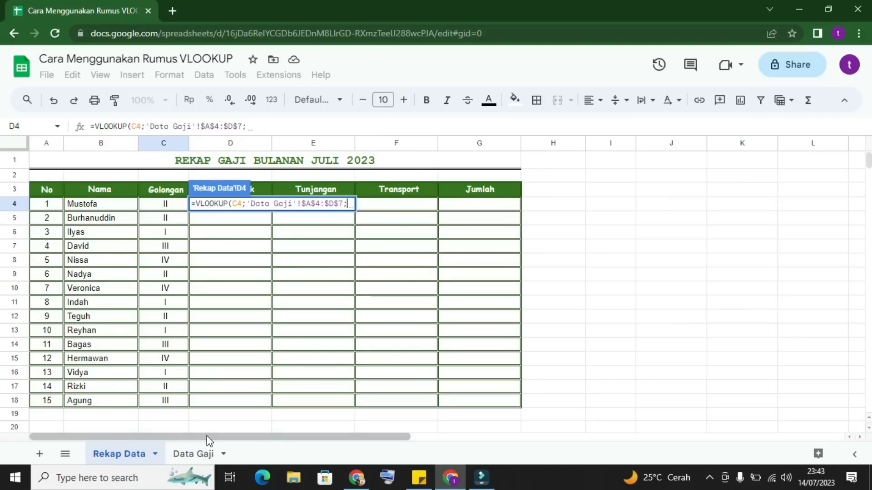
{"action": "type", "text": "2;"}
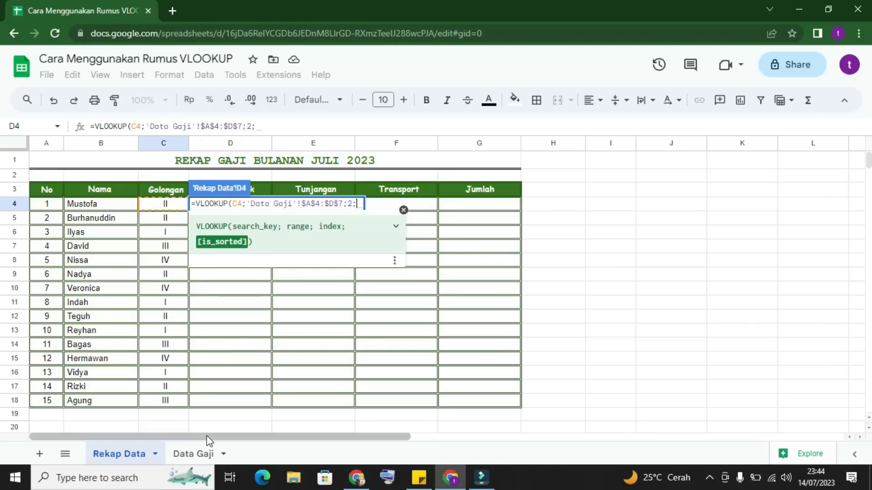
{"action": "type", "text": "fal"}
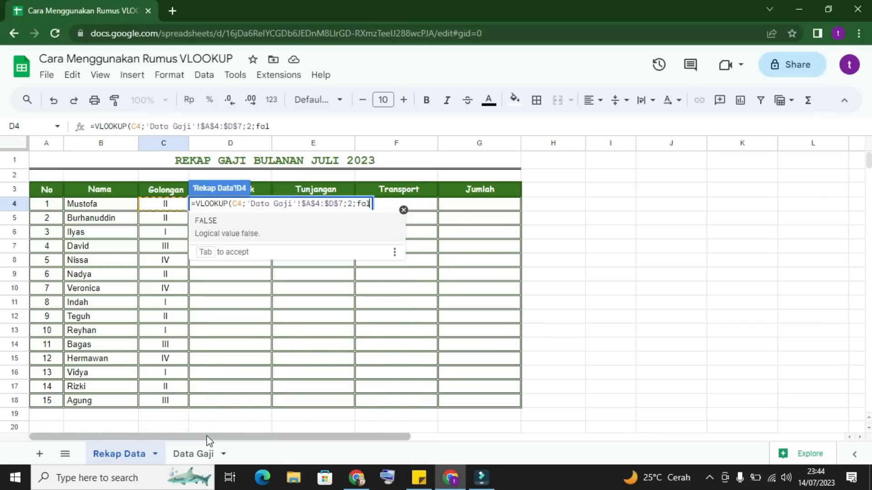
{"action": "type", "text": "se)"}
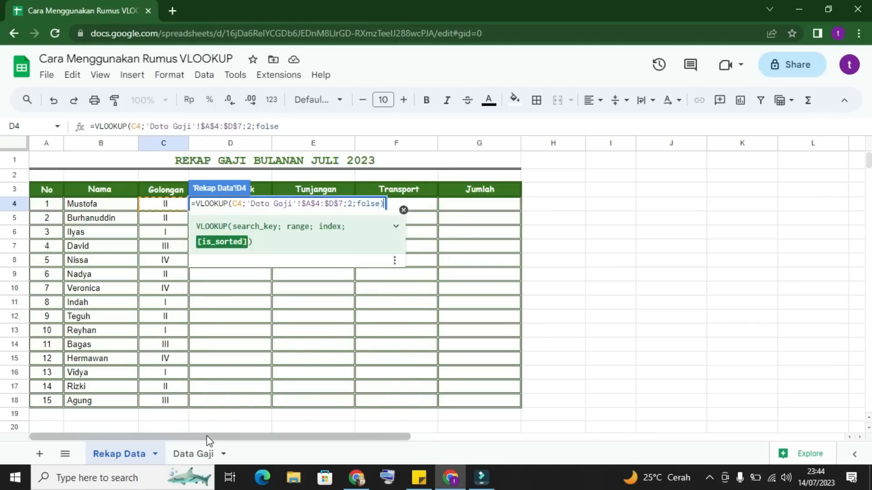
{"action": "key", "text": "Return"}
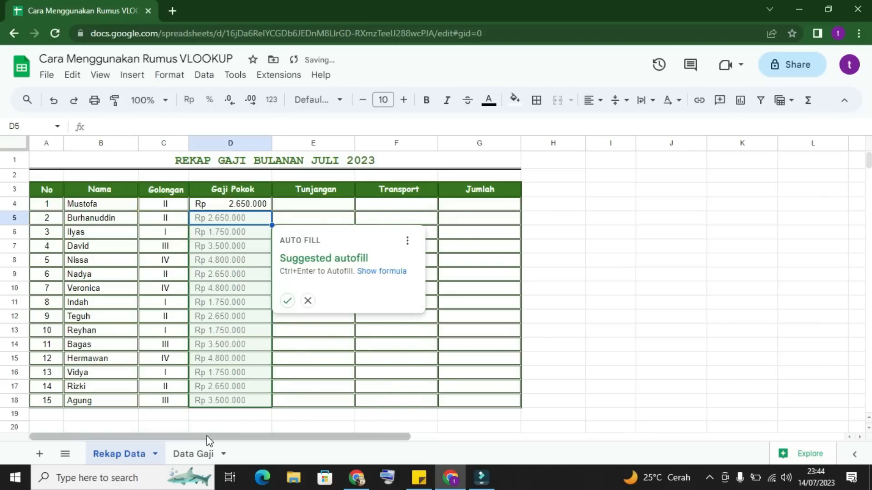
{"action": "left_click", "coordinate": [287, 301]}
Step: Start a VLOOKUP formula in E4 with C4 as search key and the range 'Data Gaji'!A4:D7
{"action": "left_click", "coordinate": [307, 208]}
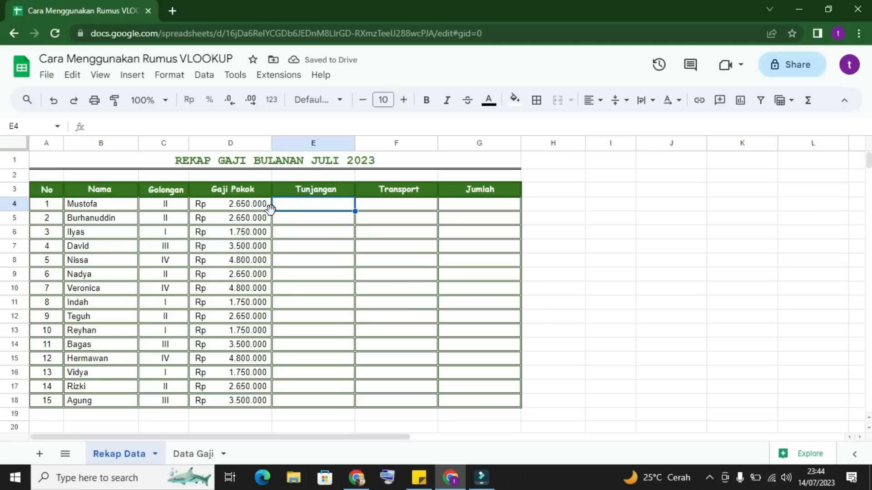
{"action": "type", "text": "="}
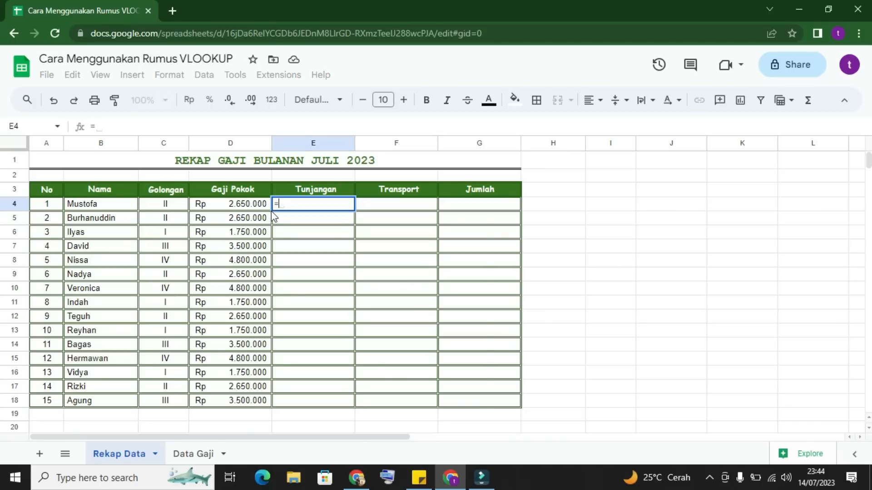
{"action": "type", "text": "vlo"}
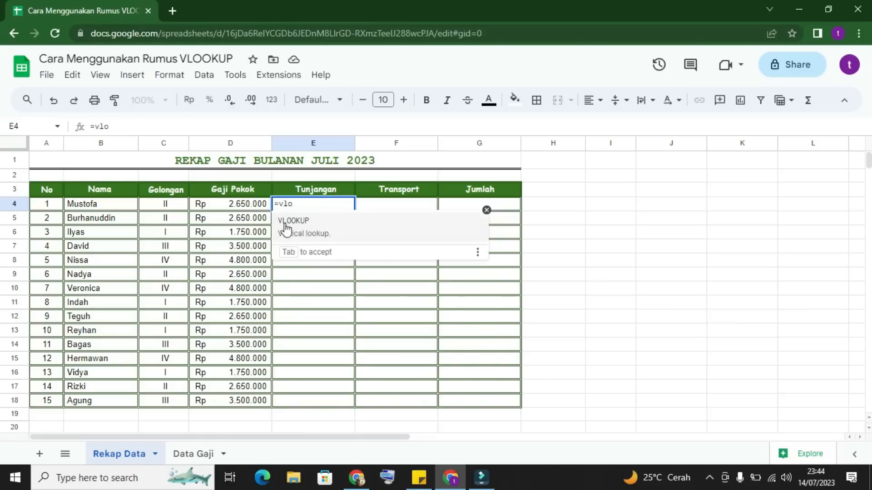
{"action": "left_click", "coordinate": [292, 227]}
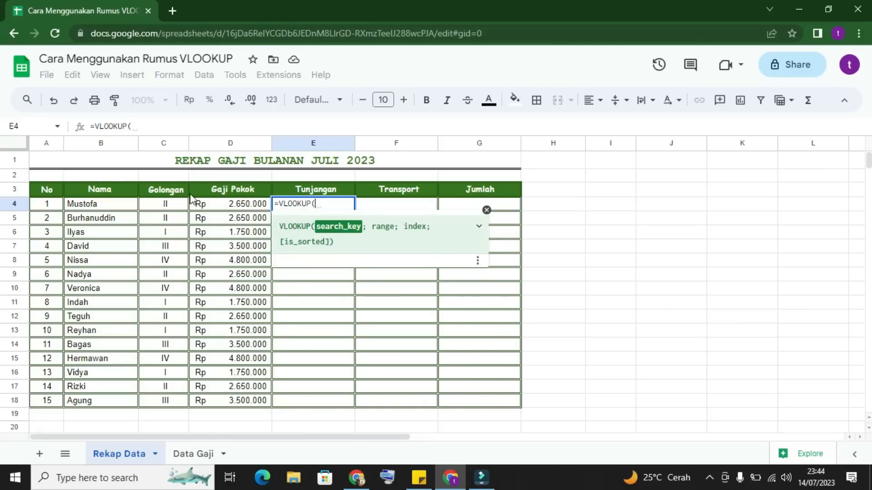
{"action": "left_click", "coordinate": [167, 205]}
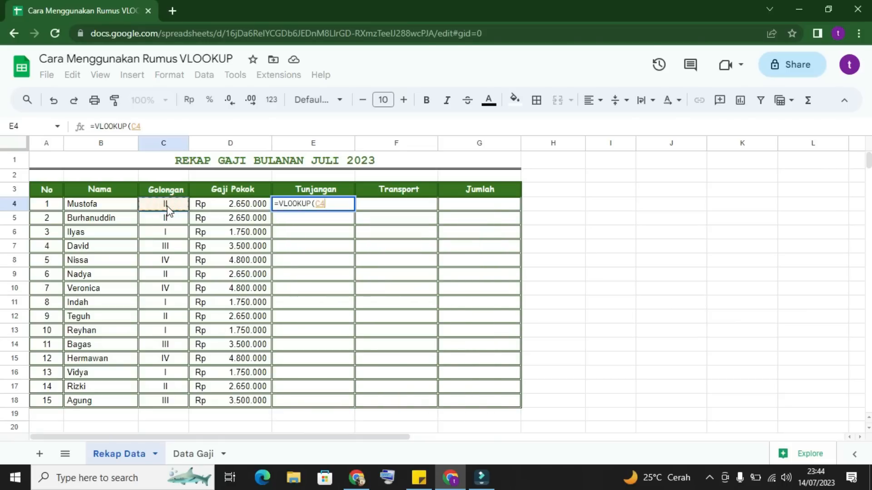
{"action": "type", "text": ";"}
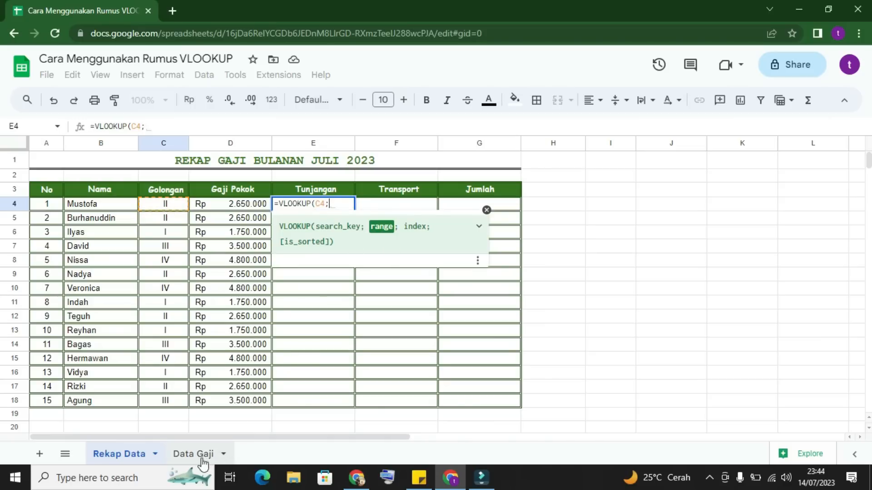
{"action": "left_click", "coordinate": [189, 451]}
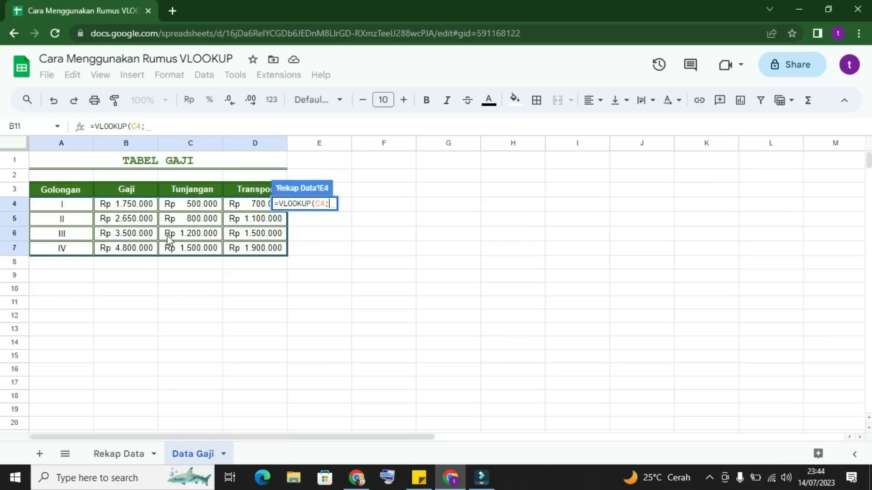
{"action": "left_click", "coordinate": [64, 203]}
{"action": "left_click_drag", "start_coordinate": [65, 203], "coordinate": [271, 254]}
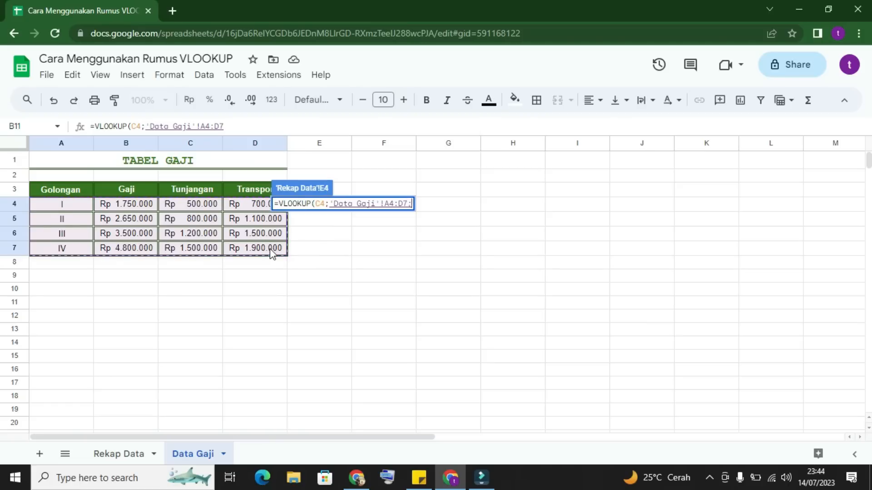
Step: Complete the E4 VLOOKUP with column index 3 and false, and select the finished Tunjangan cell
{"action": "type", "text": ";"}
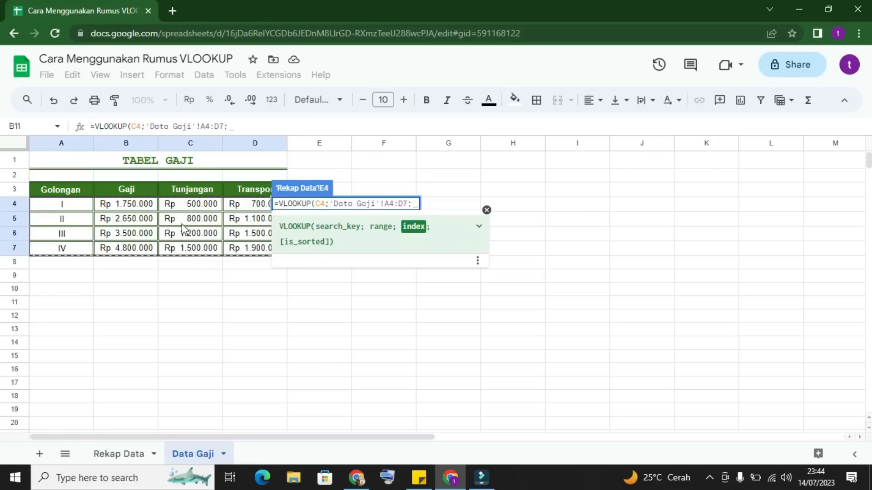
{"action": "type", "text": "3"}
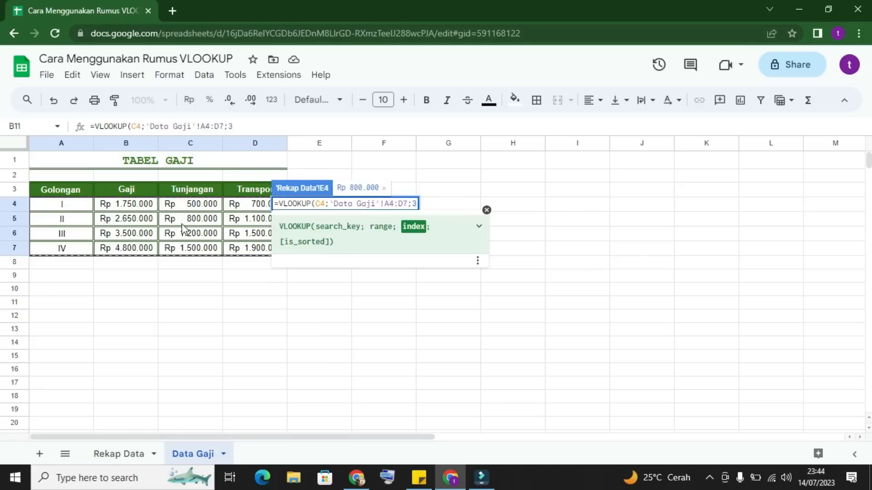
{"action": "type", "text": ";"}
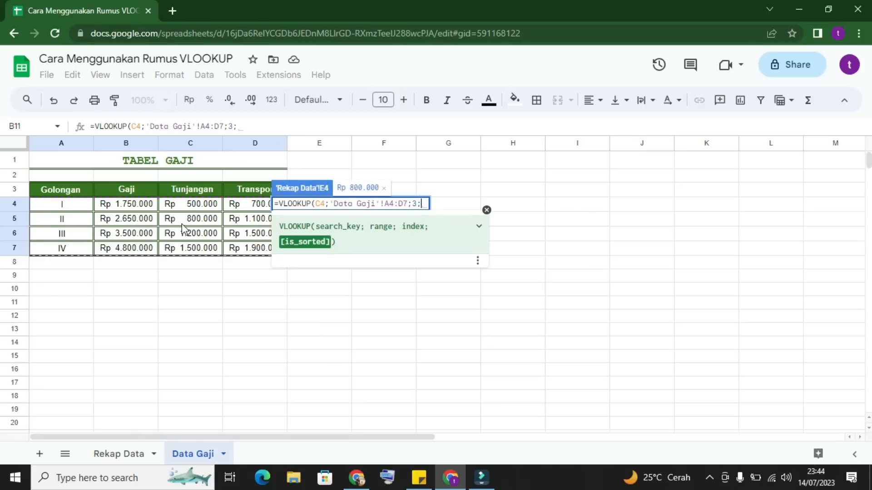
{"action": "type", "text": "false"}
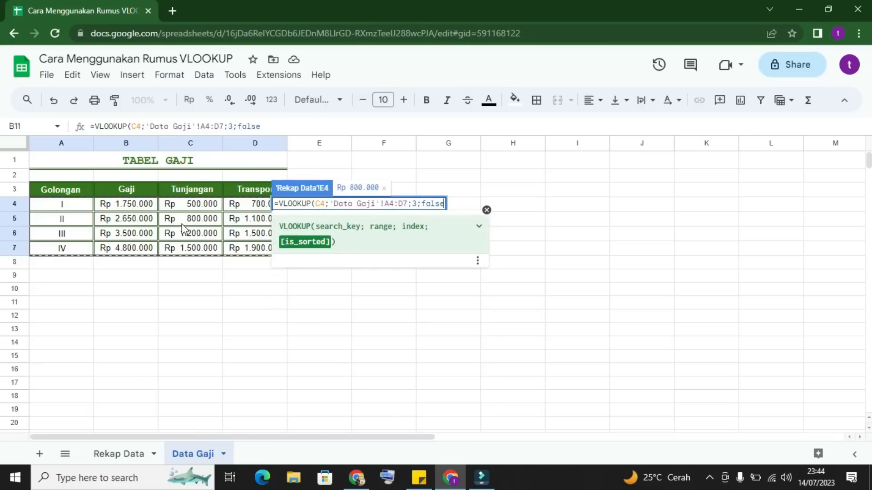
{"action": "type", "text": ")"}
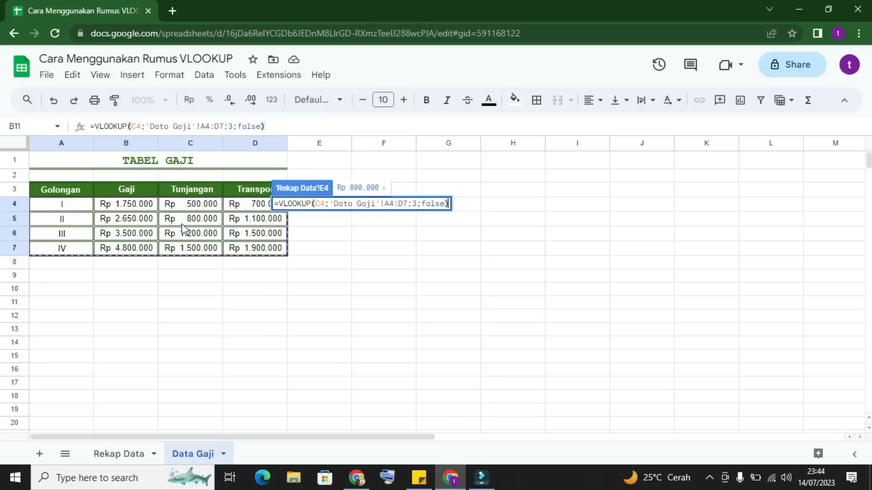
{"action": "key", "text": "Return"}
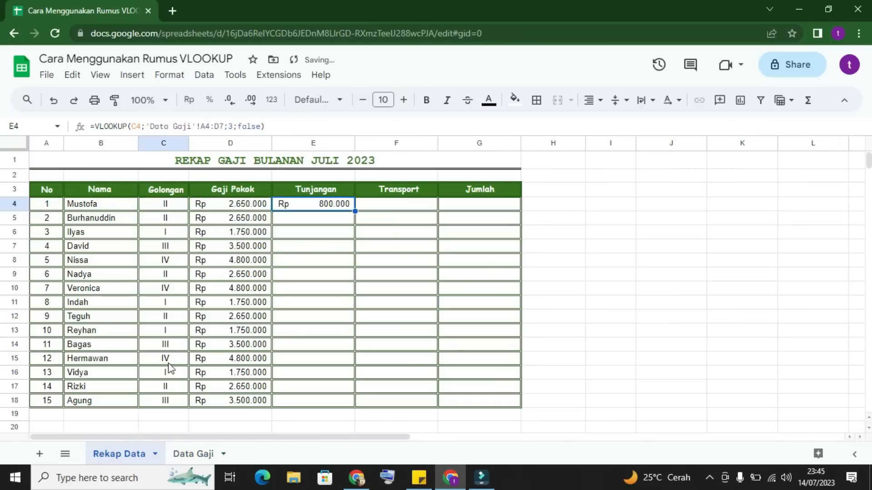
{"action": "left_click", "coordinate": [326, 205]}
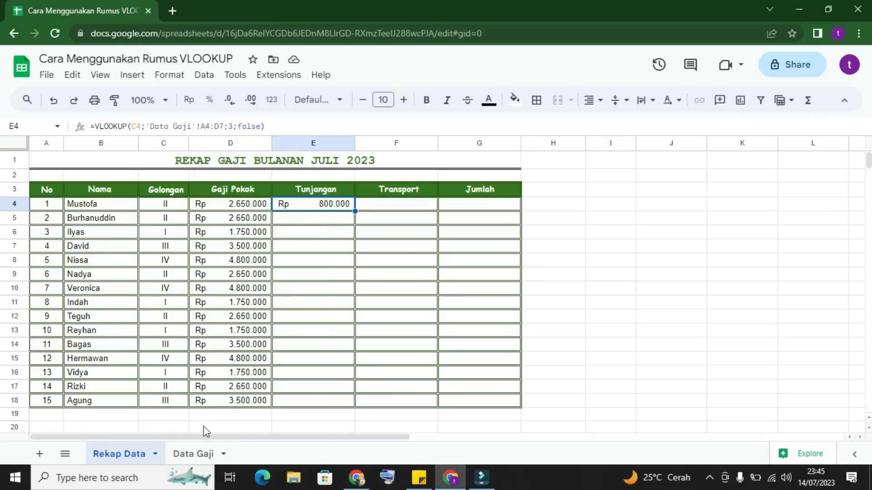
Step: Try filling the Tunjangan formula from E4 down to row 18 with its relative range, and clear the copies in E5:E18
{"action": "left_click", "coordinate": [186, 454]}
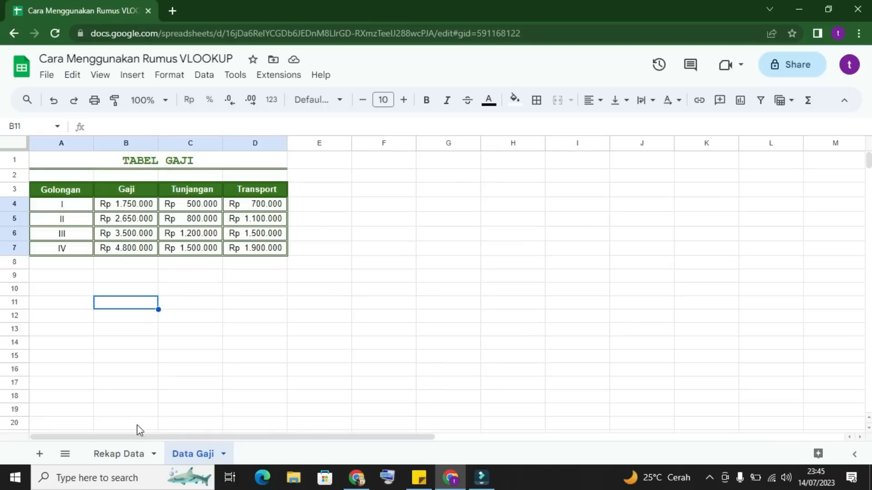
{"action": "left_click", "coordinate": [122, 454]}
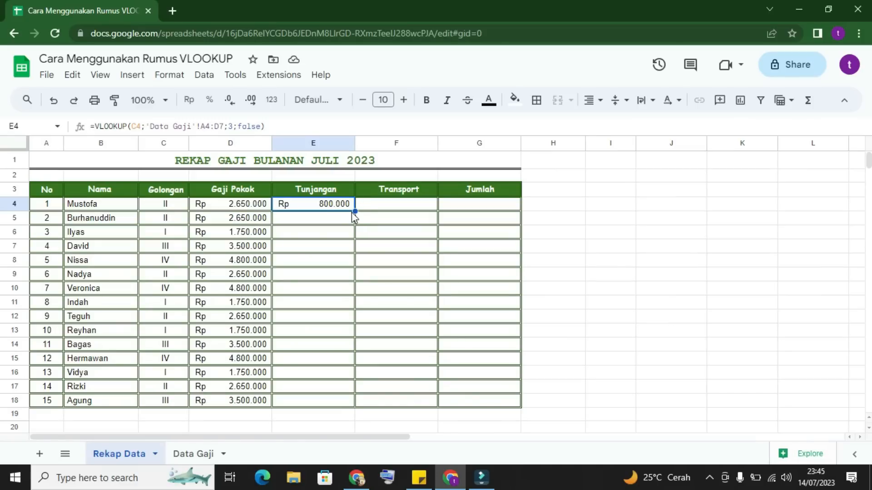
{"action": "left_click_drag", "start_coordinate": [355, 211], "coordinate": [359, 398]}
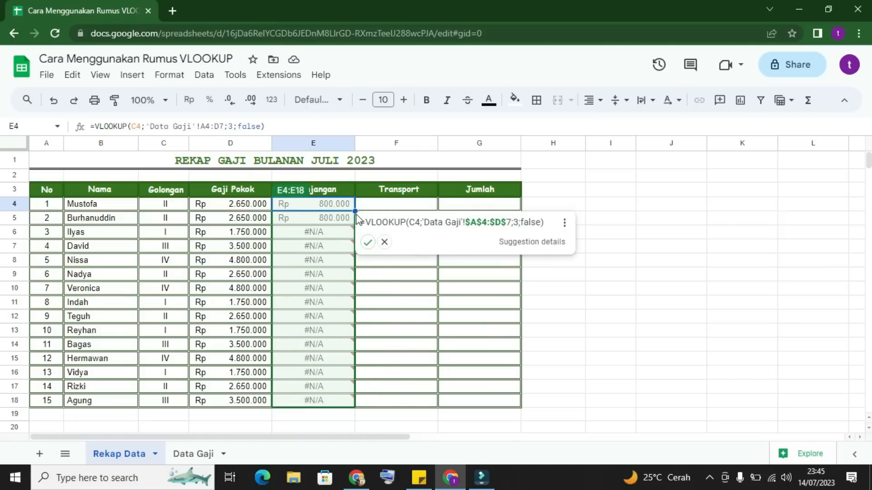
{"action": "left_click", "coordinate": [384, 242]}
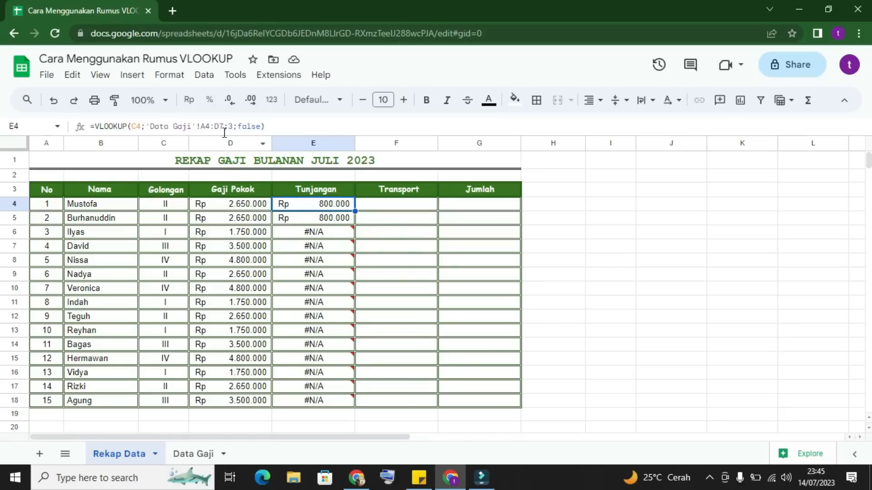
{"action": "left_click_drag", "start_coordinate": [342, 222], "coordinate": [338, 409]}
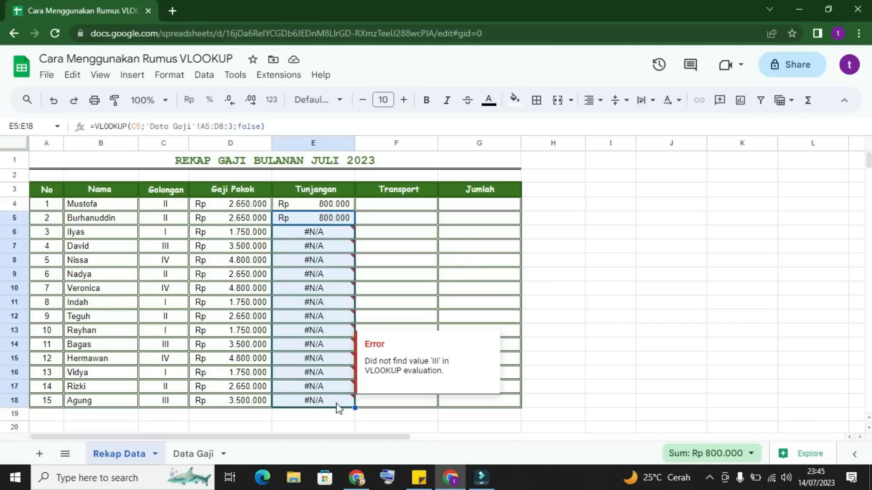
{"action": "key", "text": "Delete"}
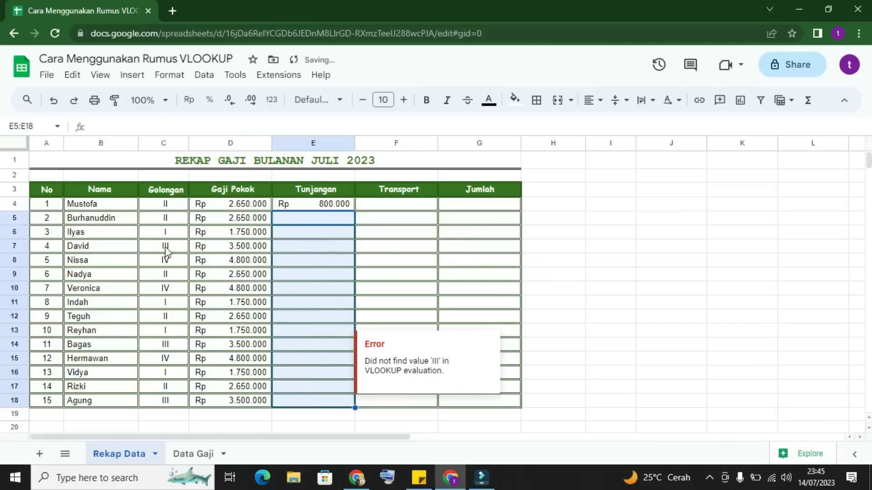
Step: Make the E4 VLOOKUP range absolute as 'Data Gaji'!$A$4:$D$7 and autofill the formula down the Tunjangan column to row 18
{"action": "left_click", "coordinate": [306, 209]}
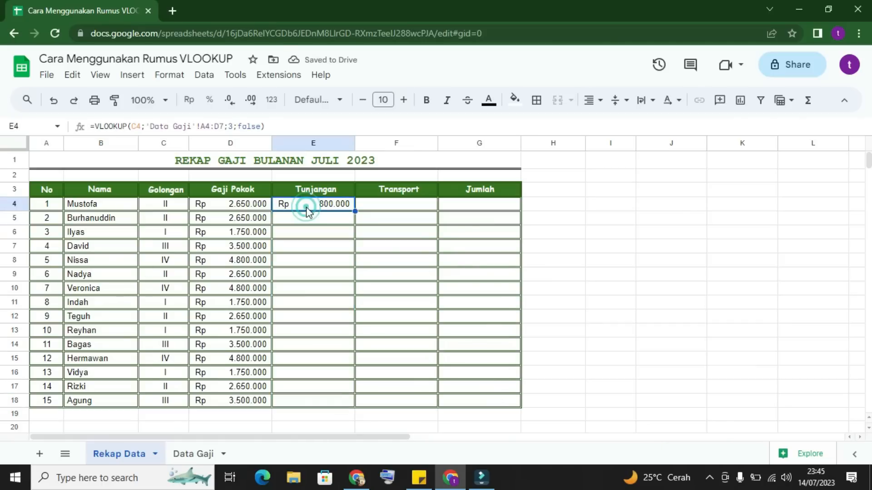
{"action": "left_click", "coordinate": [224, 127]}
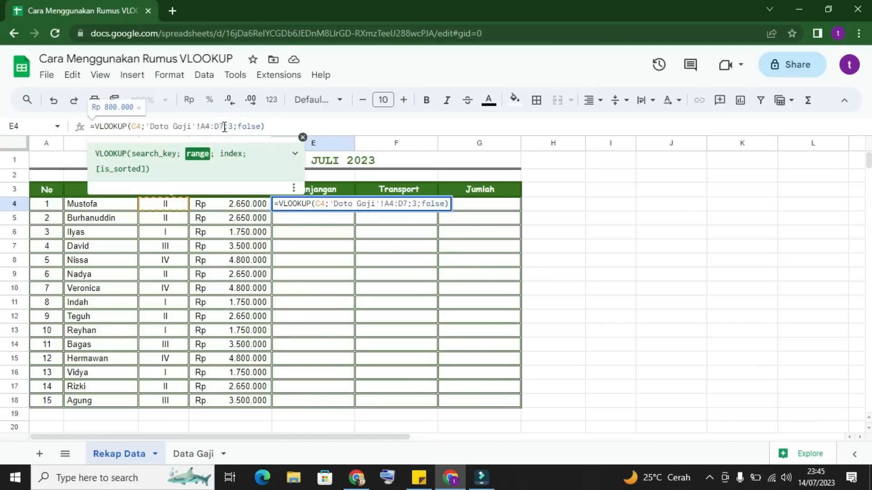
{"action": "key", "text": "F4"}
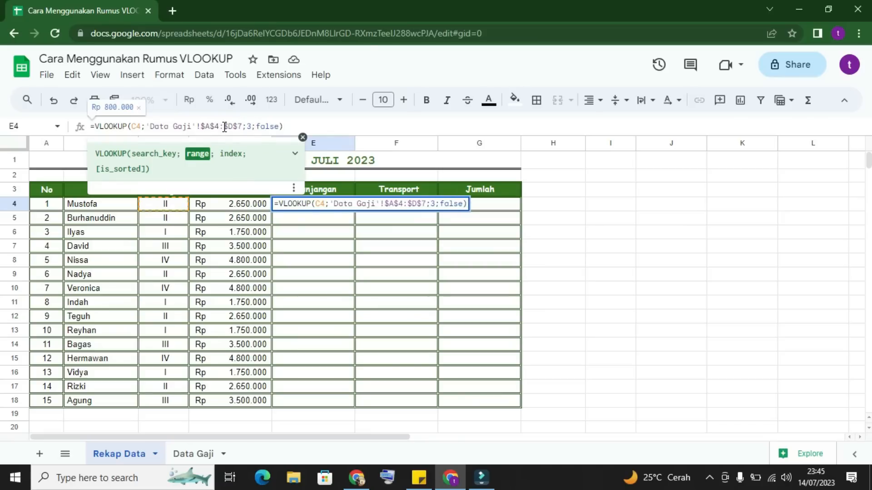
{"action": "key", "text": "Return"}
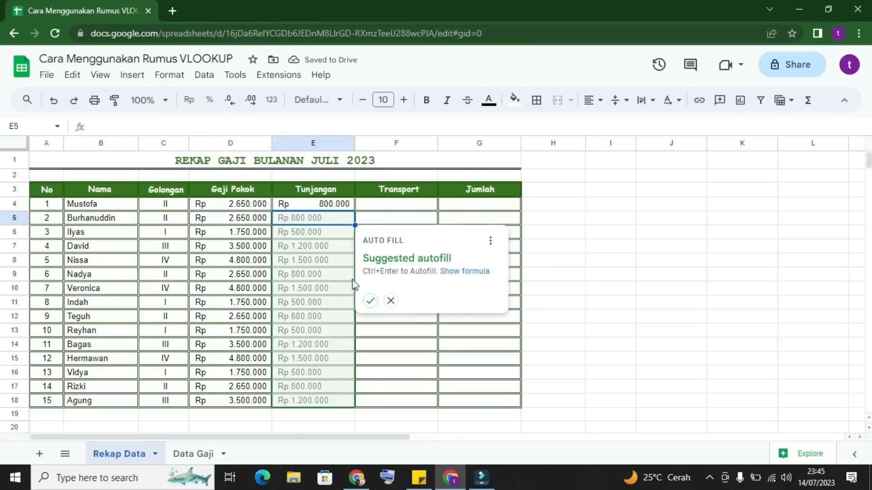
{"action": "left_click", "coordinate": [370, 301]}
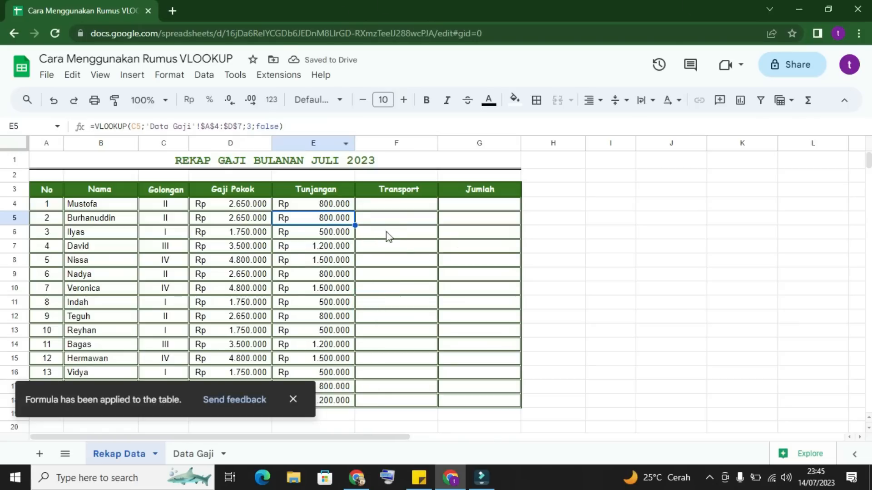
Step: Start a VLOOKUP formula in F4 with C4 as search key and the absolute range 'Data Gaji'!$A$4:$D$7
{"action": "left_click", "coordinate": [389, 206]}
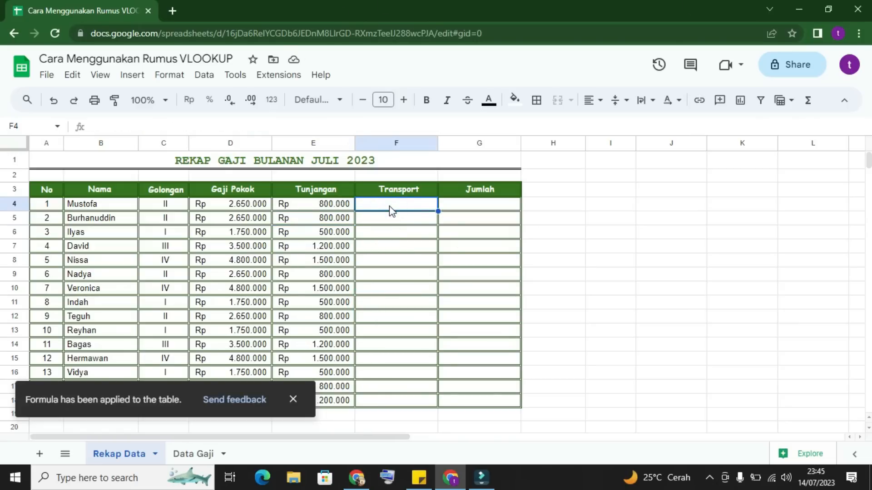
{"action": "type", "text": "=vlo"}
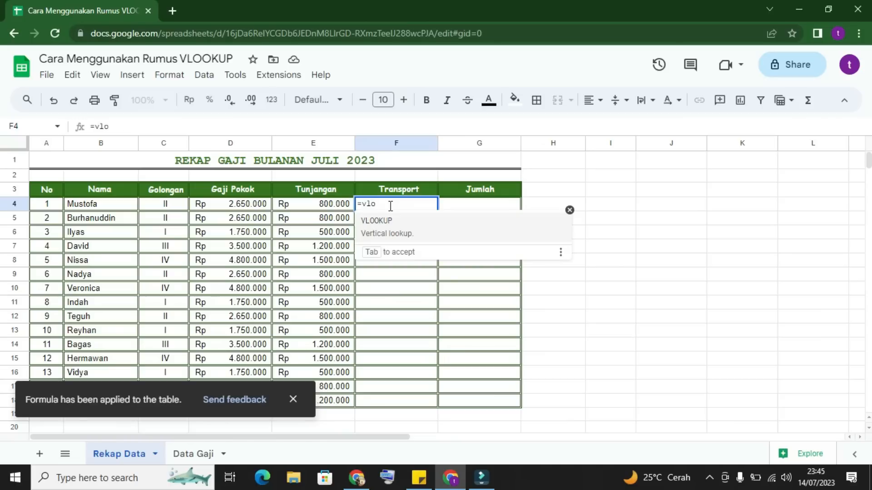
{"action": "left_click", "coordinate": [370, 229]}
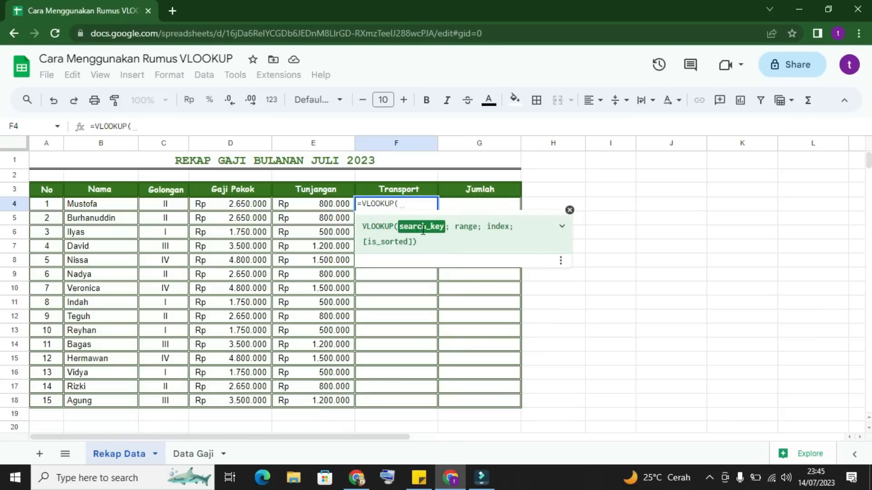
{"action": "left_click", "coordinate": [167, 205]}
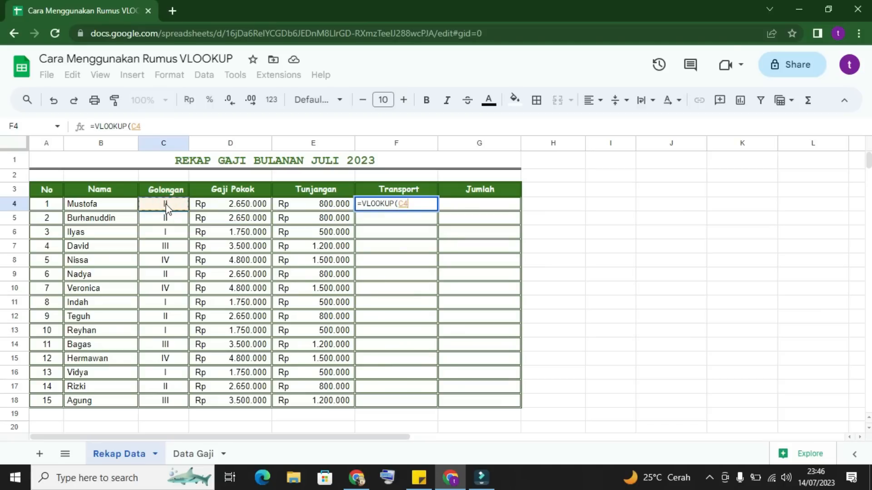
{"action": "type", "text": ";"}
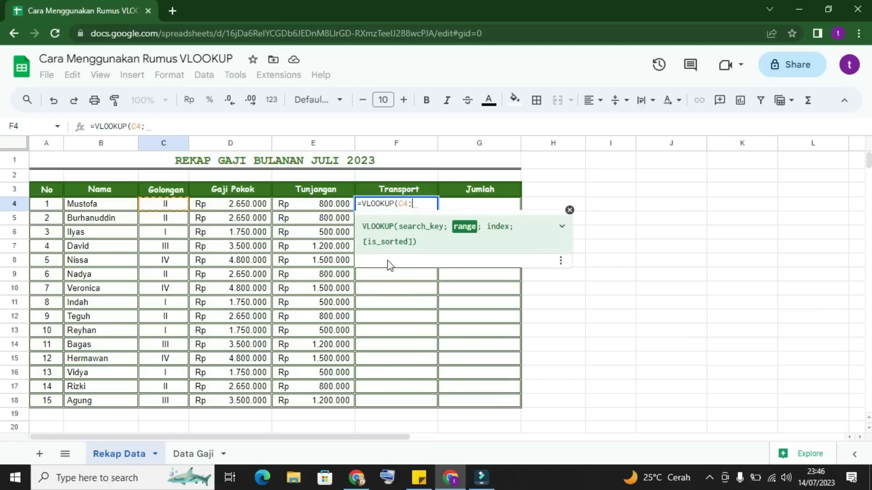
{"action": "left_click", "coordinate": [195, 454]}
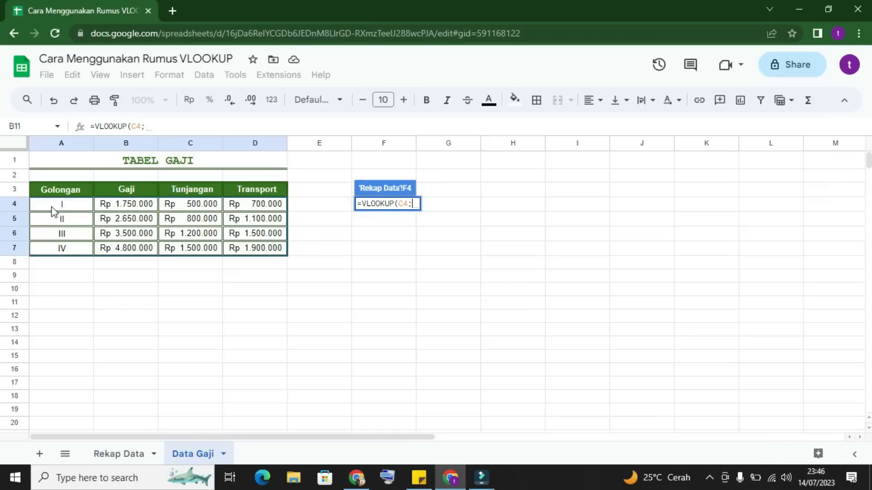
{"action": "left_click_drag", "start_coordinate": [59, 207], "coordinate": [238, 251]}
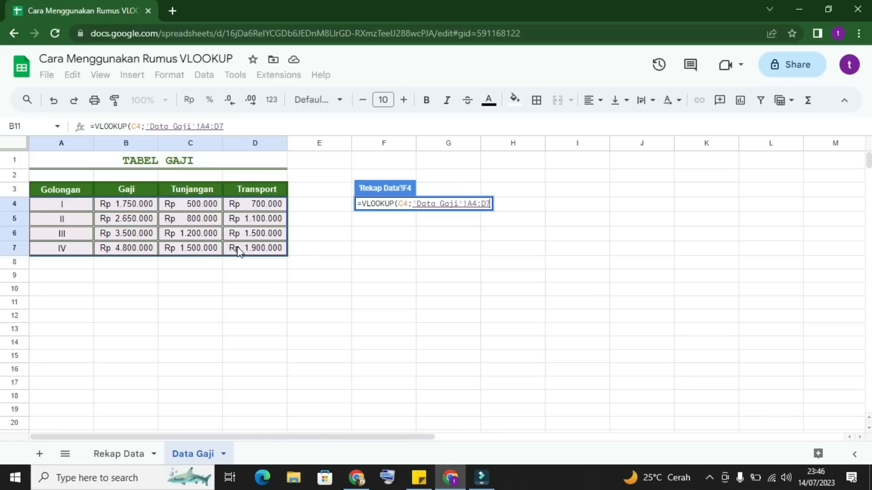
{"action": "key", "text": "F4"}
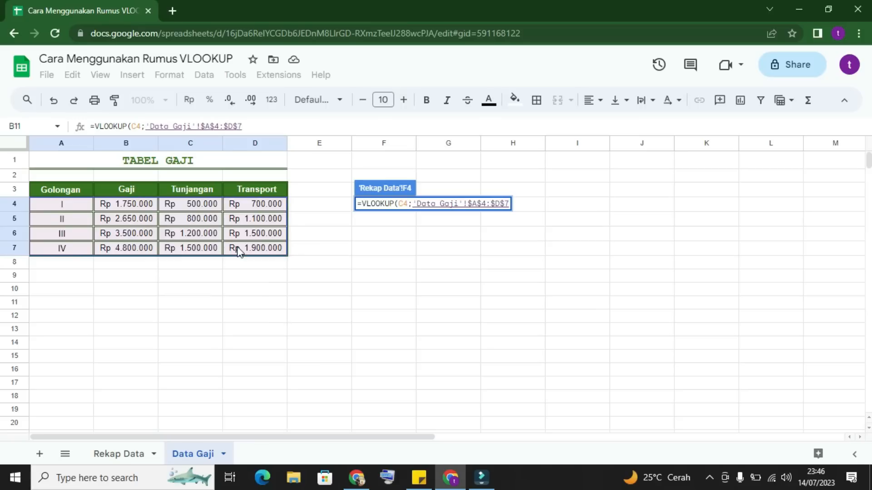
Step: Complete the F4 Transport VLOOKUP with column index 4 and false
{"action": "type", "text": ";"}
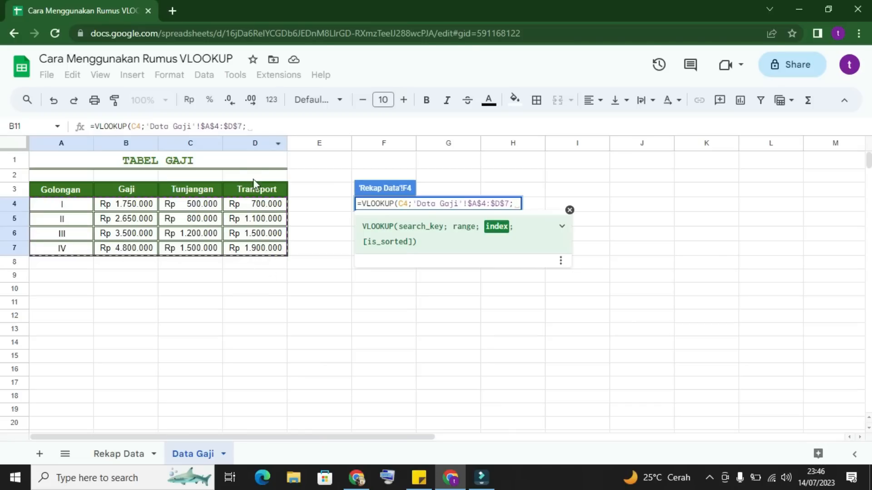
{"action": "type", "text": "4"}
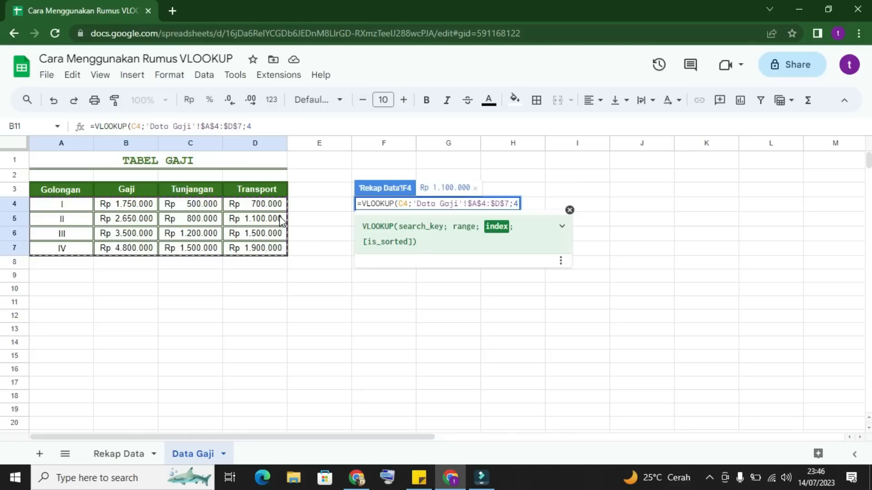
{"action": "type", "text": ";"}
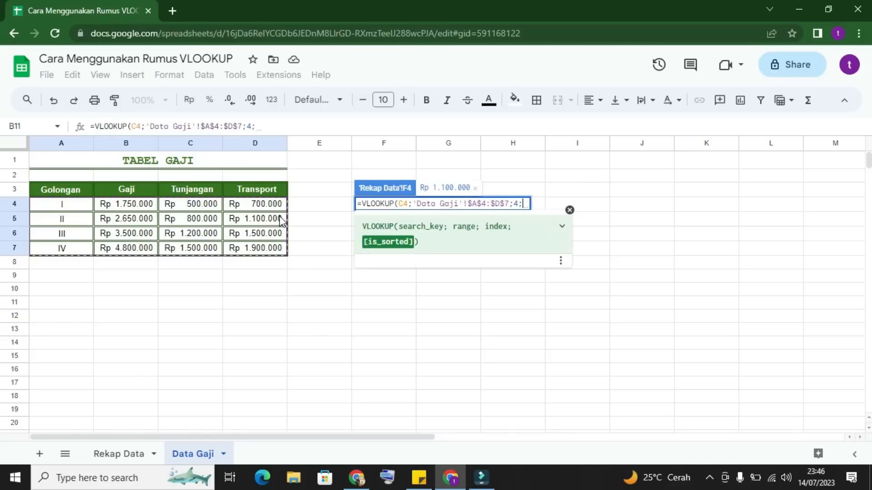
{"action": "type", "text": "false"}
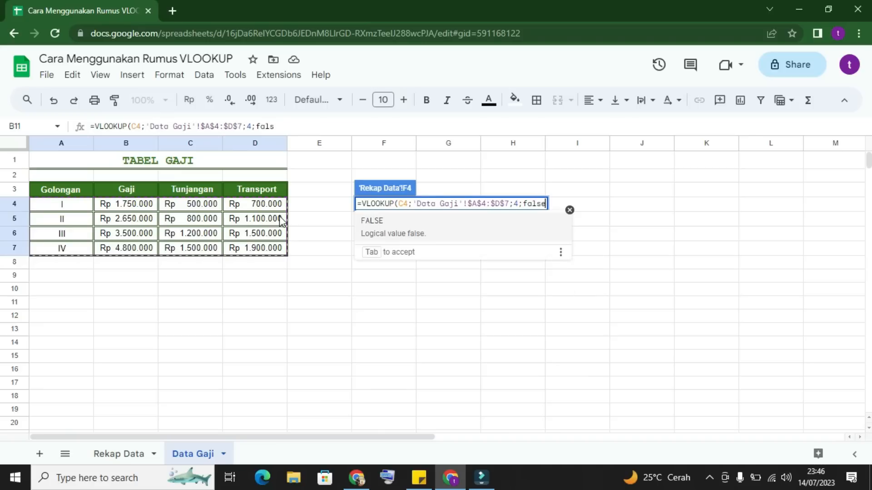
{"action": "type", "text": ")"}
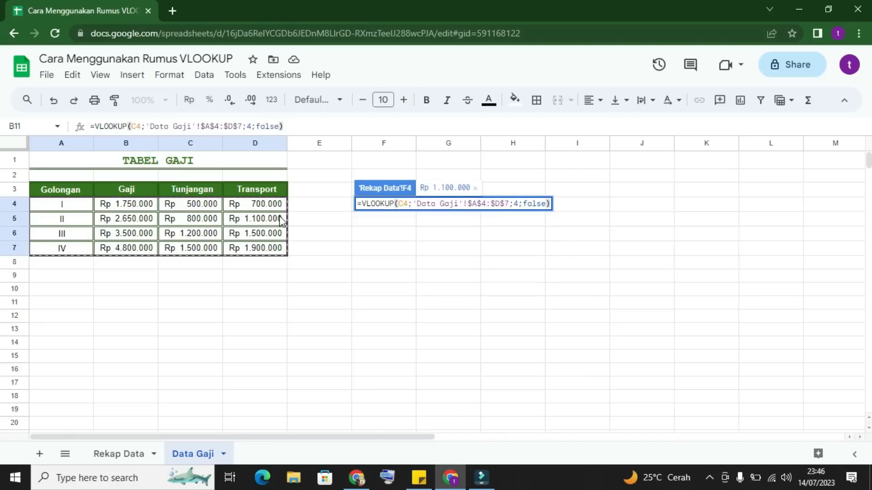
{"action": "key", "text": "Return"}
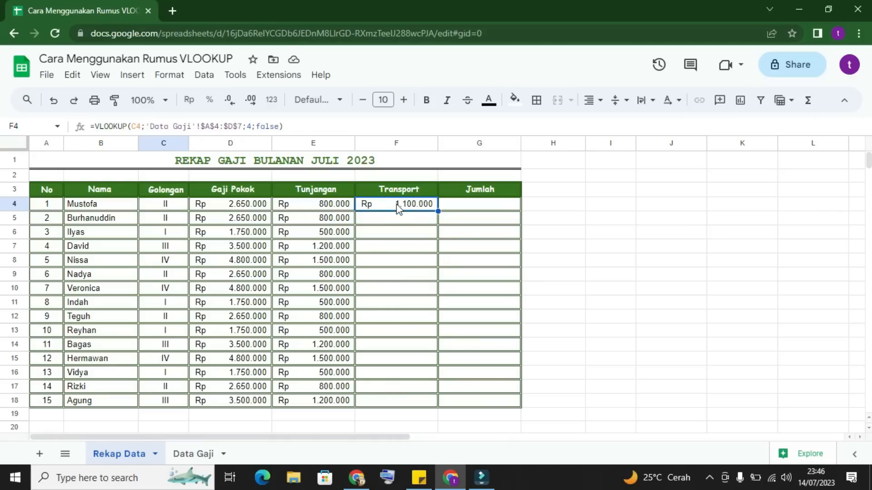
Step: Check the F4 amount against the Data Gaji sheet and fill the formula down the Transport column to row 18
{"action": "left_click", "coordinate": [186, 454]}
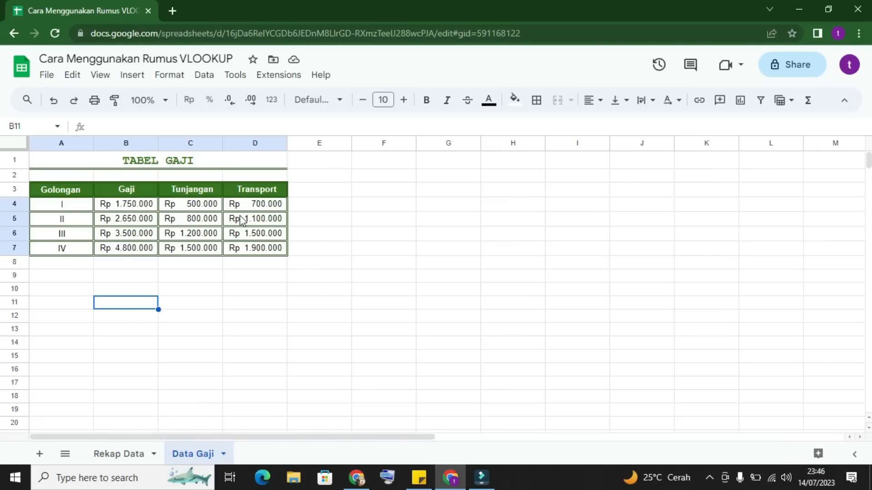
{"action": "left_click", "coordinate": [140, 456]}
{"action": "left_click_drag", "start_coordinate": [439, 211], "coordinate": [439, 397]}
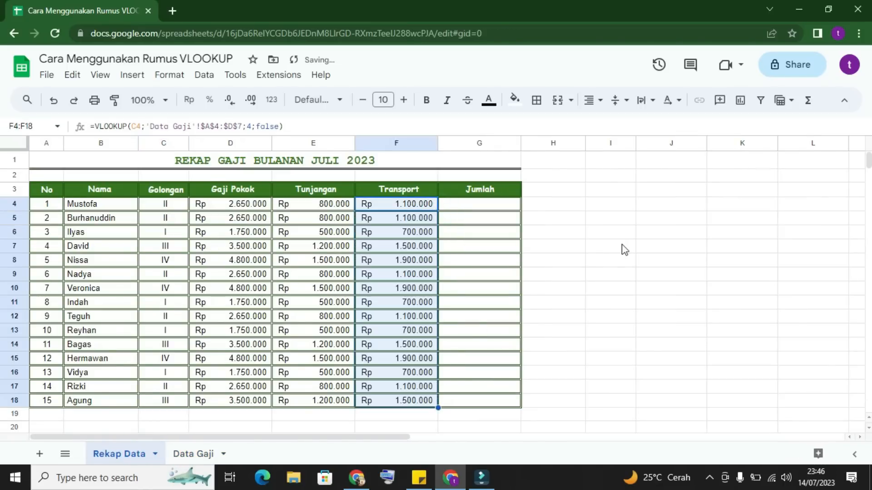
{"action": "left_click", "coordinate": [625, 246]}
Step: Enter =sum(D4:F4) in G4 and autofill the total down the Jumlah column to row 18
{"action": "left_click", "coordinate": [510, 206]}
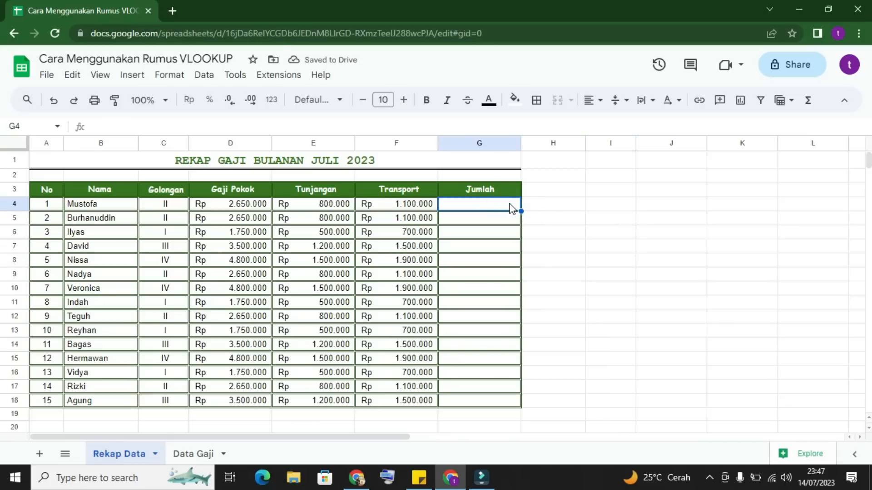
{"action": "type", "text": "="}
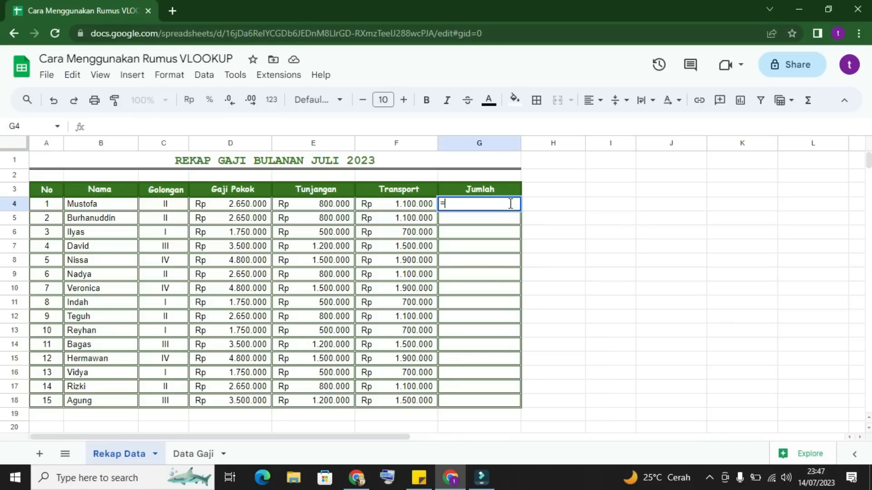
{"action": "type", "text": "sum"}
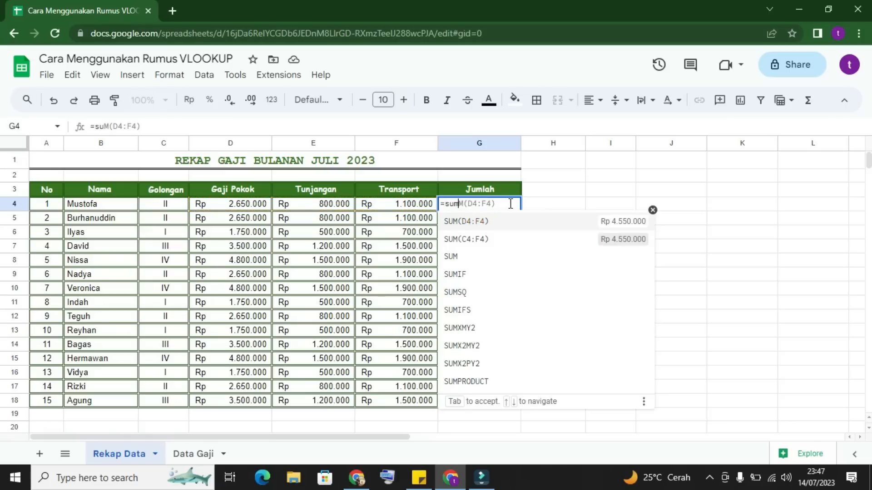
{"action": "type", "text": "("}
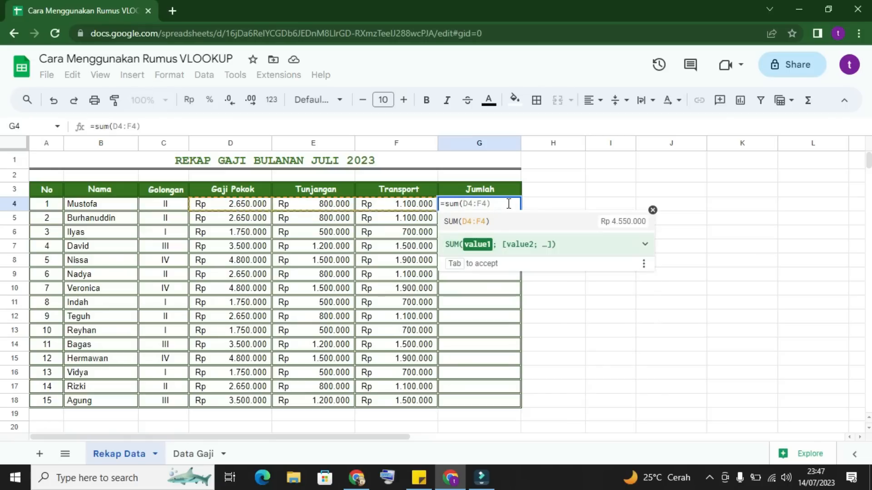
{"action": "left_click_drag", "start_coordinate": [215, 205], "coordinate": [398, 206]}
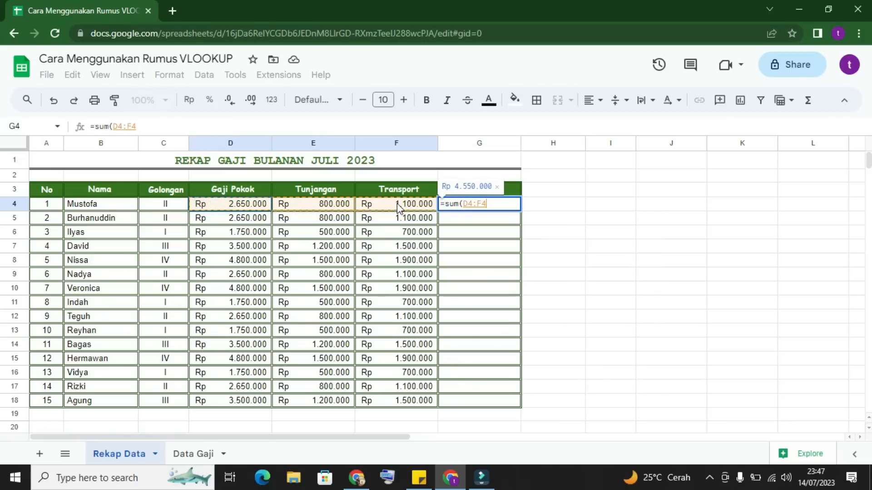
{"action": "type", "text": ")"}
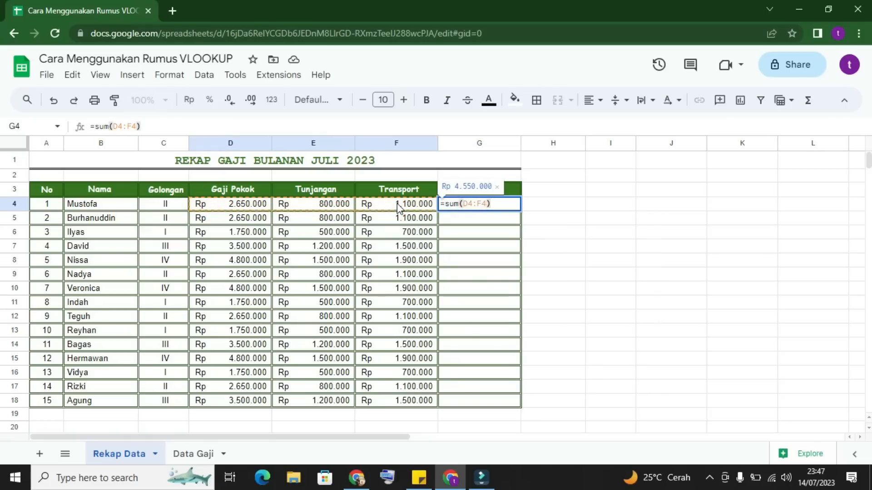
{"action": "key", "text": "Return"}
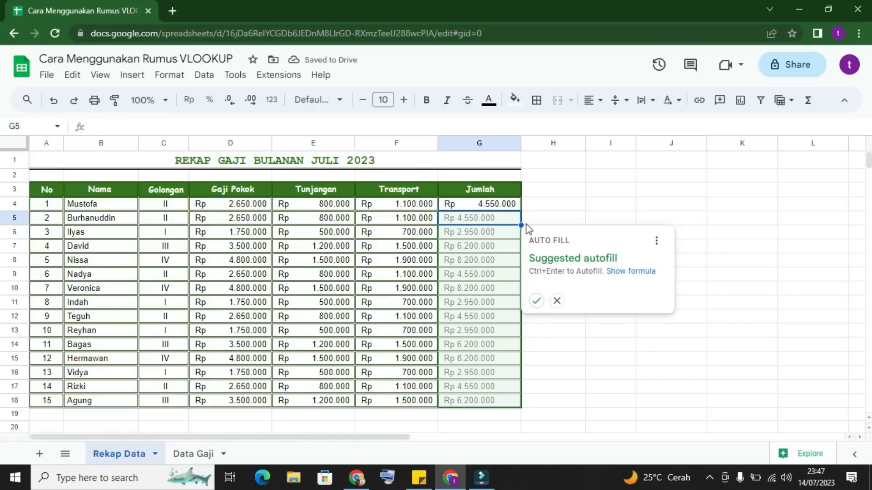
{"action": "left_click", "coordinate": [537, 302]}
{"action": "left_click", "coordinate": [581, 266]}
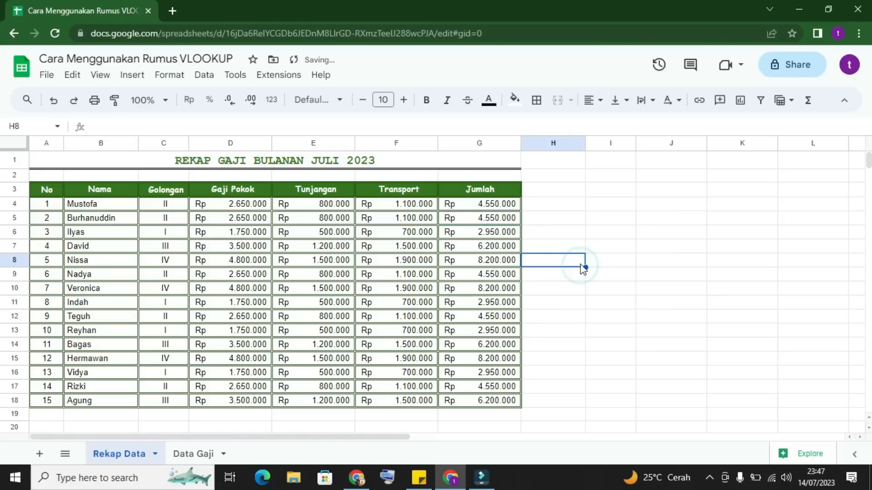